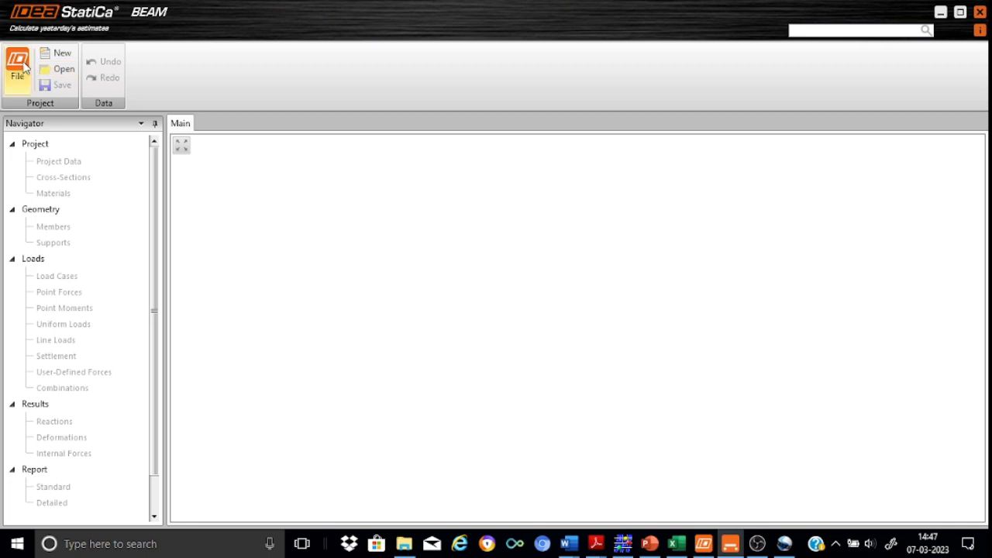
# Step: Keep metric units in Preferences and start a new reinforced concrete single-span beam project
pyautogui.click(18, 64)
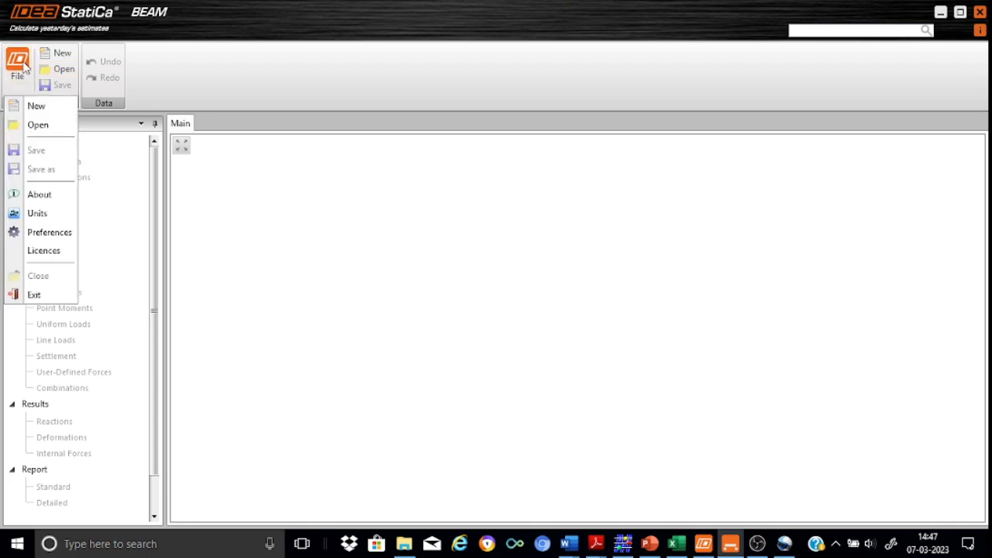
pyautogui.click(49, 233)
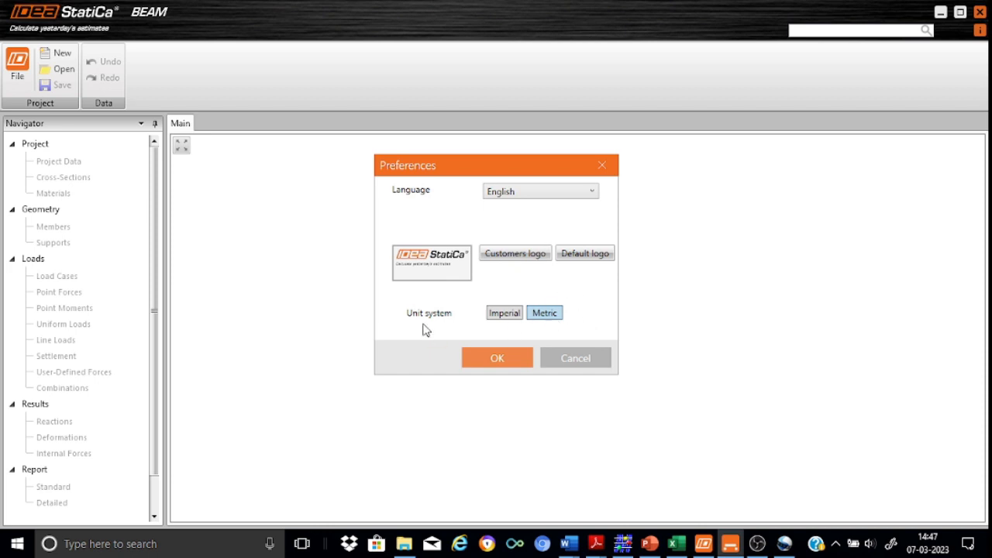
pyautogui.click(504, 361)
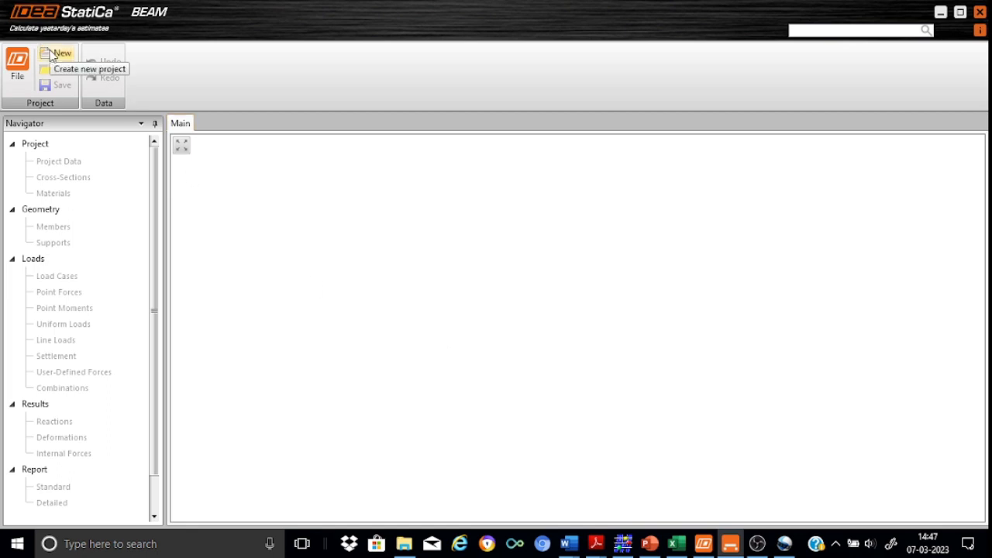
pyautogui.click(49, 54)
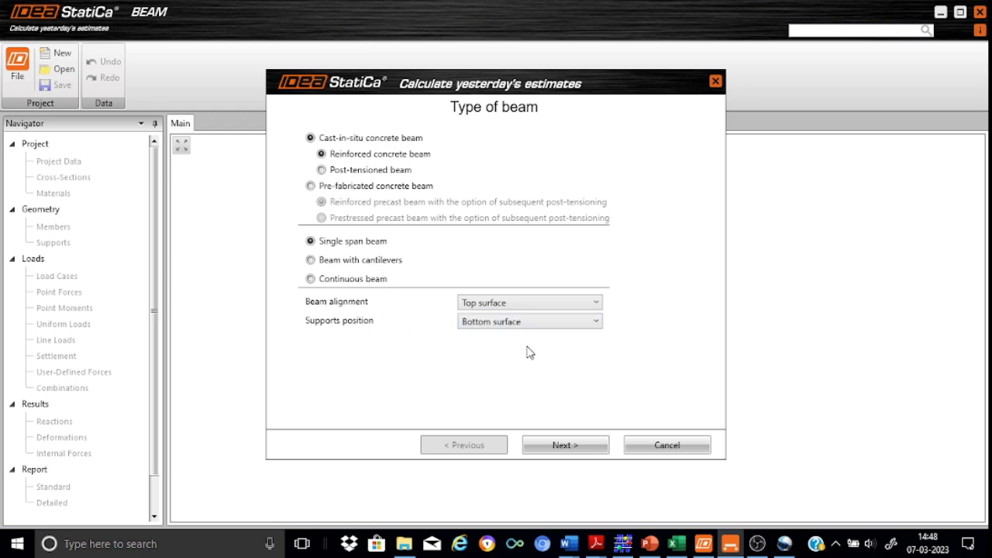
pyautogui.click(555, 446)
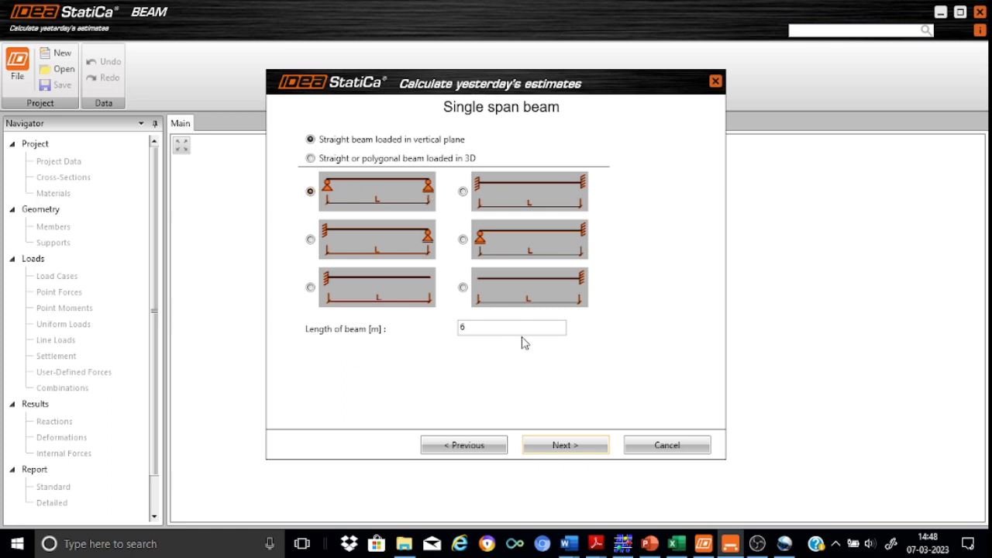
# Step: Advance to the code, cross-section and loads page and open the Cross-Section Navigator
pyautogui.click(574, 449)
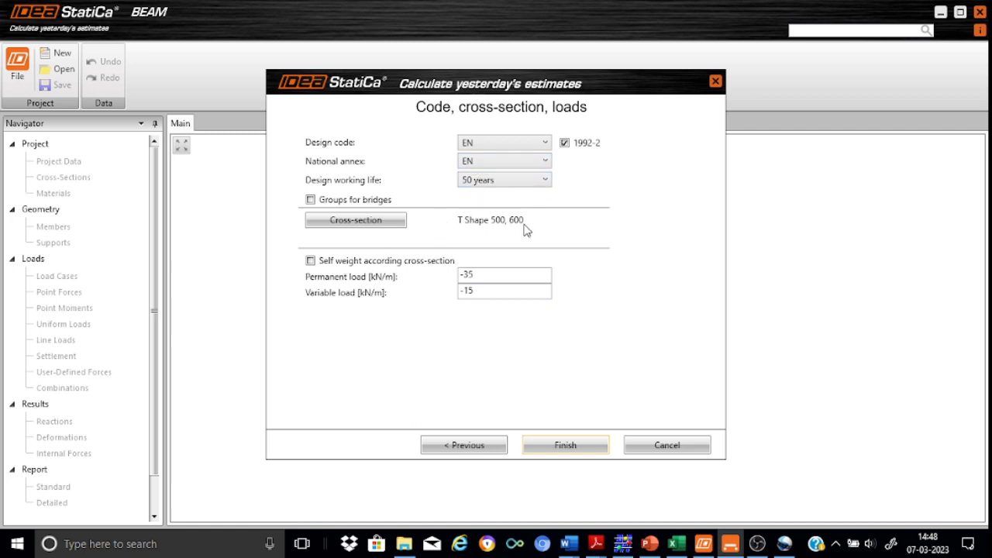
pyautogui.click(379, 223)
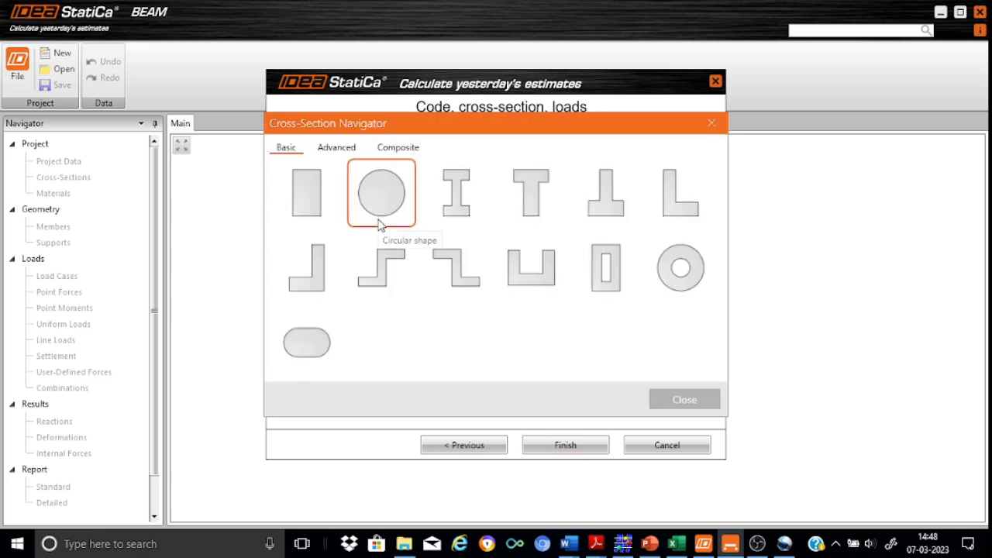
# Step: Choose the T shape and enter h 500, b 600, bw 250, hf 125 mm
pyautogui.click(537, 196)
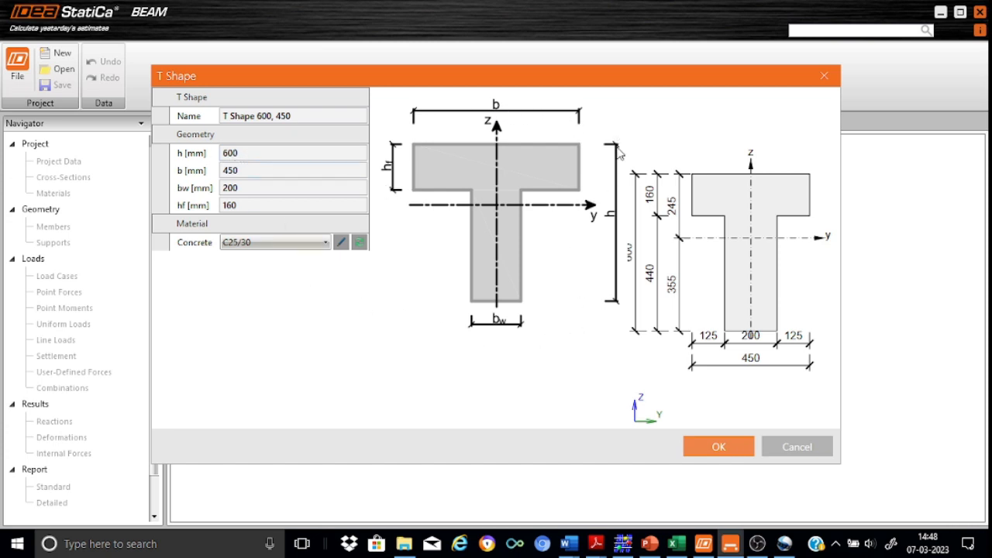
pyautogui.click(244, 153)
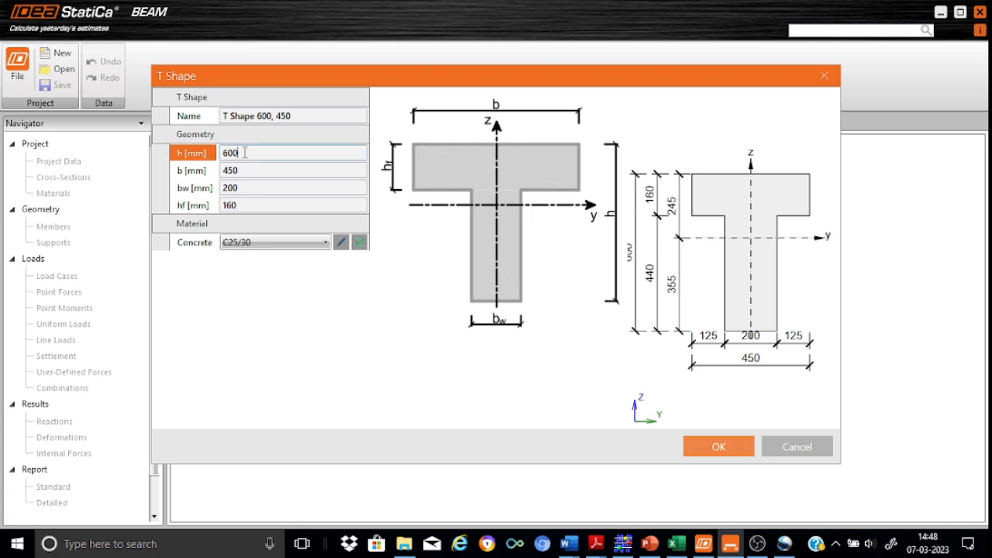
pyautogui.press('BackSpace')
pyautogui.press('BackSpace')
pyautogui.write('500')
pyautogui.click(248, 170)
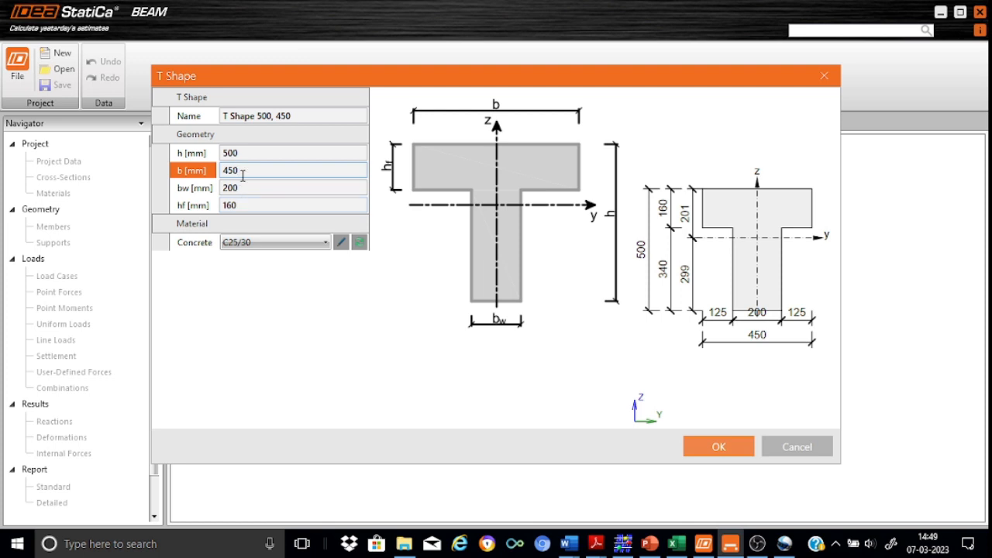
pyautogui.press('BackSpace')
pyautogui.press('BackSpace')
pyautogui.press('BackSpace')
pyautogui.write('600')
pyautogui.click(249, 187)
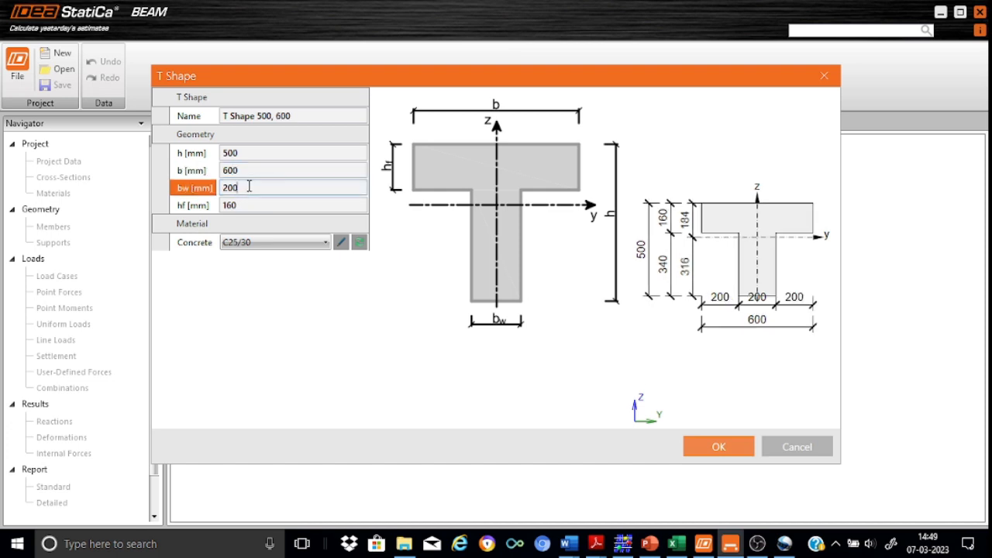
pyautogui.write('250')
pyautogui.press('Tab')
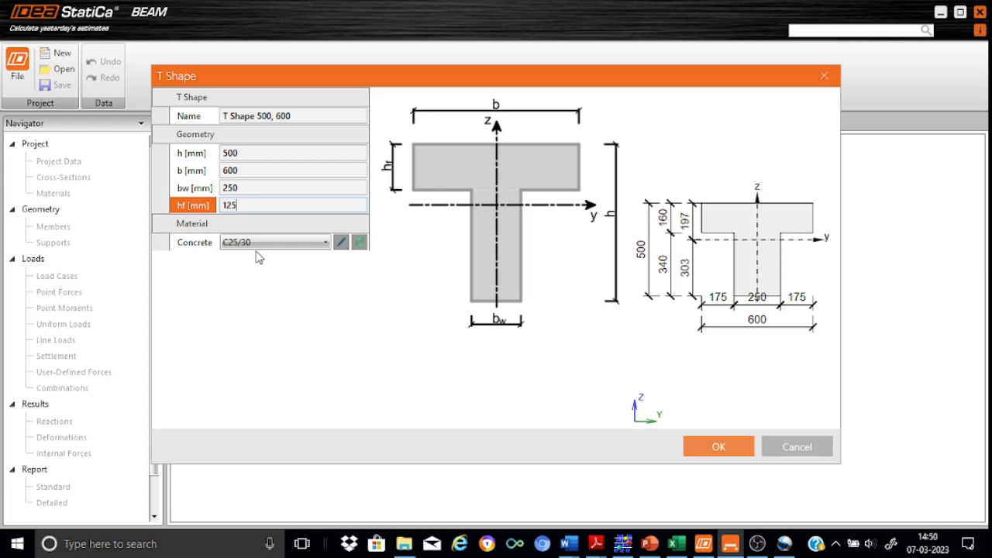
pyautogui.click(721, 448)
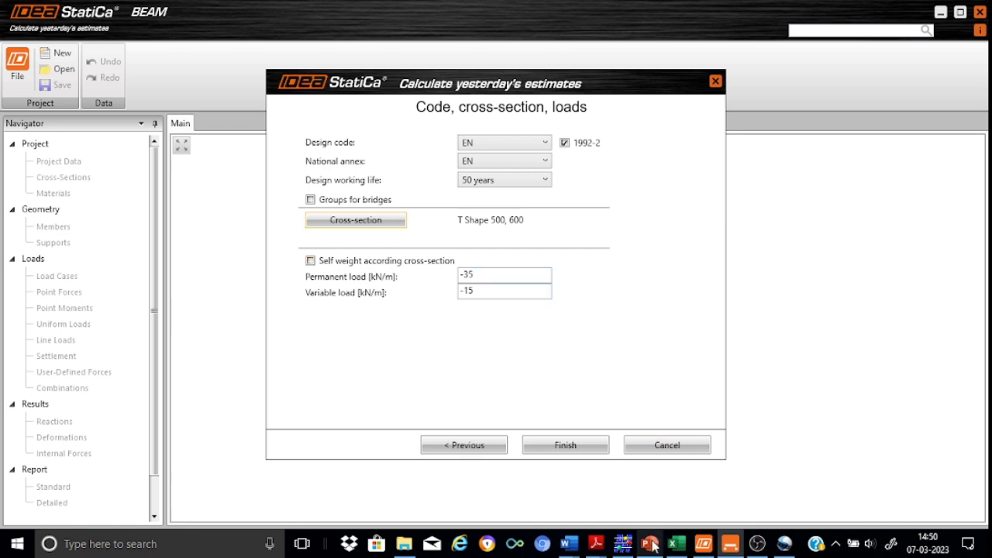
# Step: Check the problem statement, set the permanent load to -30 kN/m and finish the wizard
pyautogui.moveTo(651, 544)
pyautogui.click(655, 480)
pyautogui.scroll(2, 654, 476)
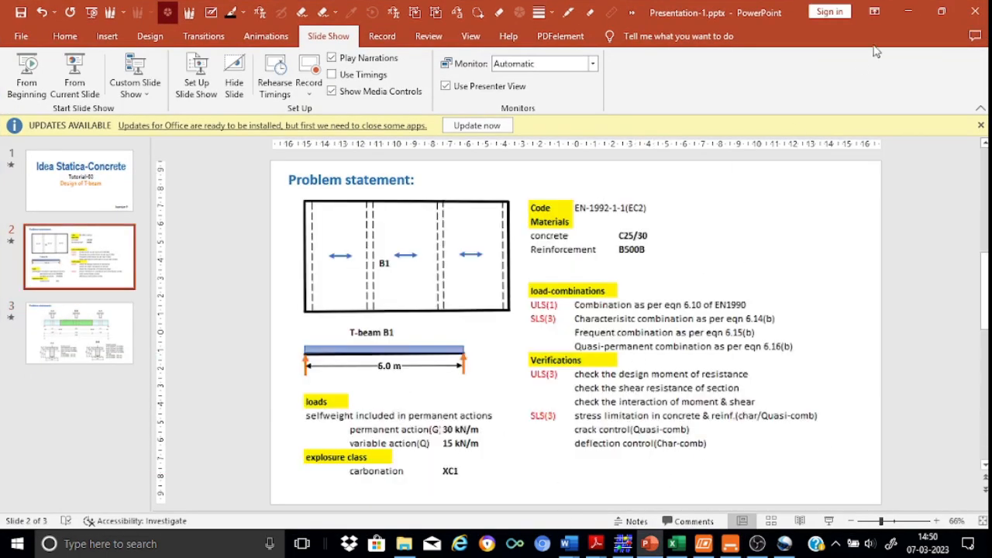
pyautogui.click(911, 9)
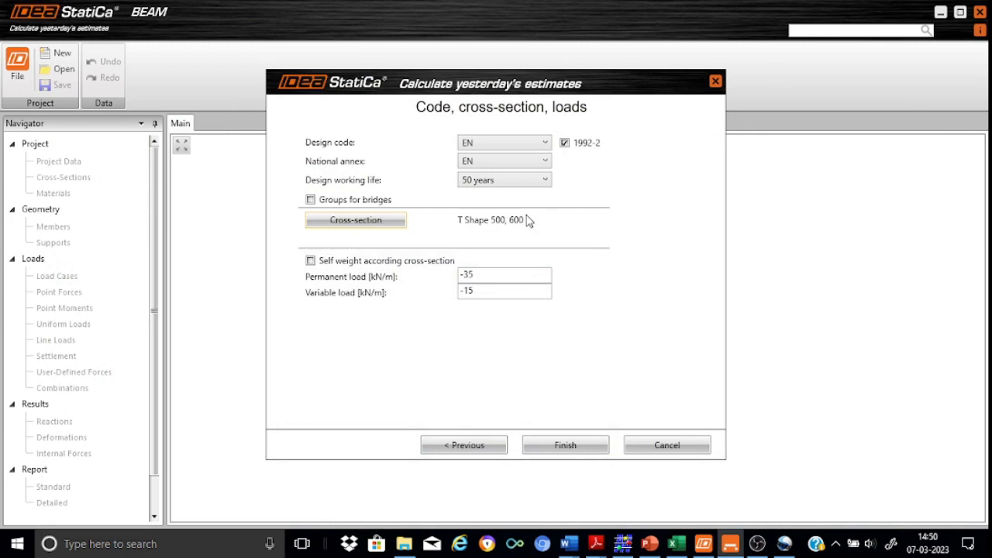
pyautogui.click(482, 272)
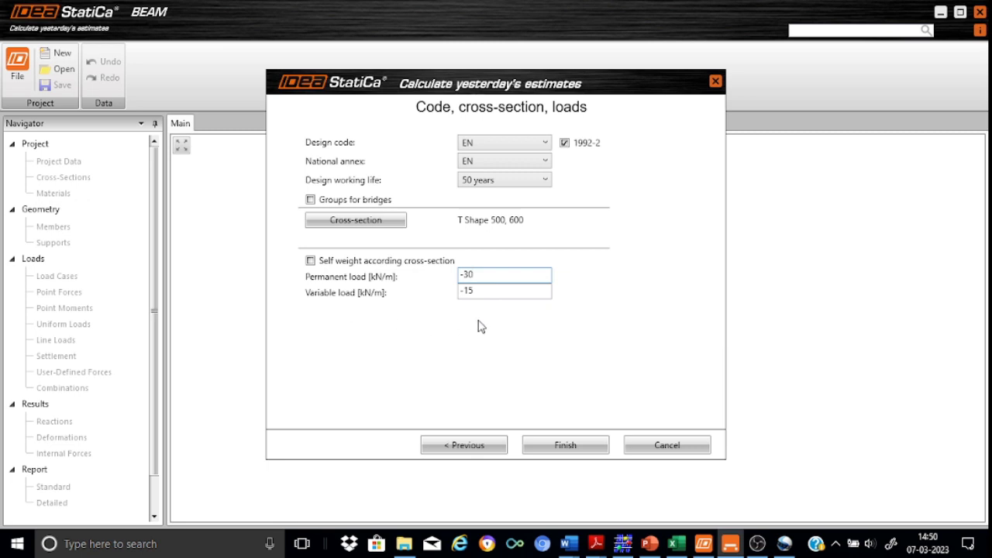
pyautogui.click(559, 446)
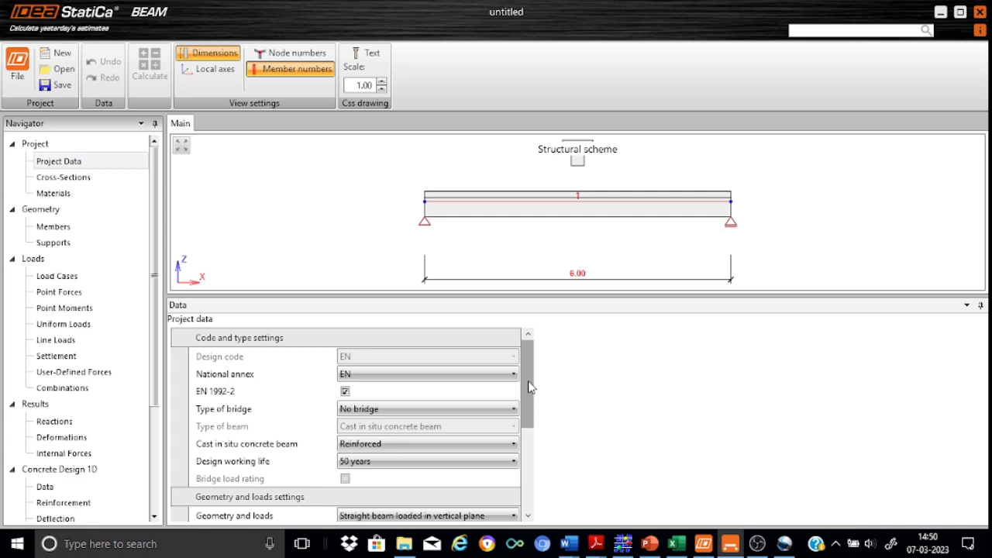
# Step: Inspect the T Shape cross-section, C25/30 material and the 6.00 m member 1
pyautogui.moveTo(530, 387); pyautogui.dragTo(533, 482)
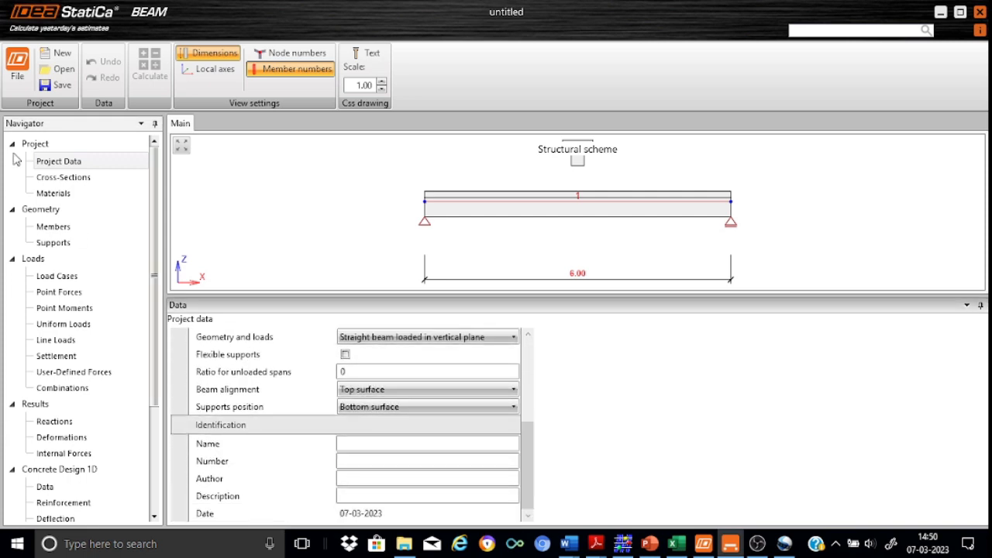
pyautogui.click(54, 183)
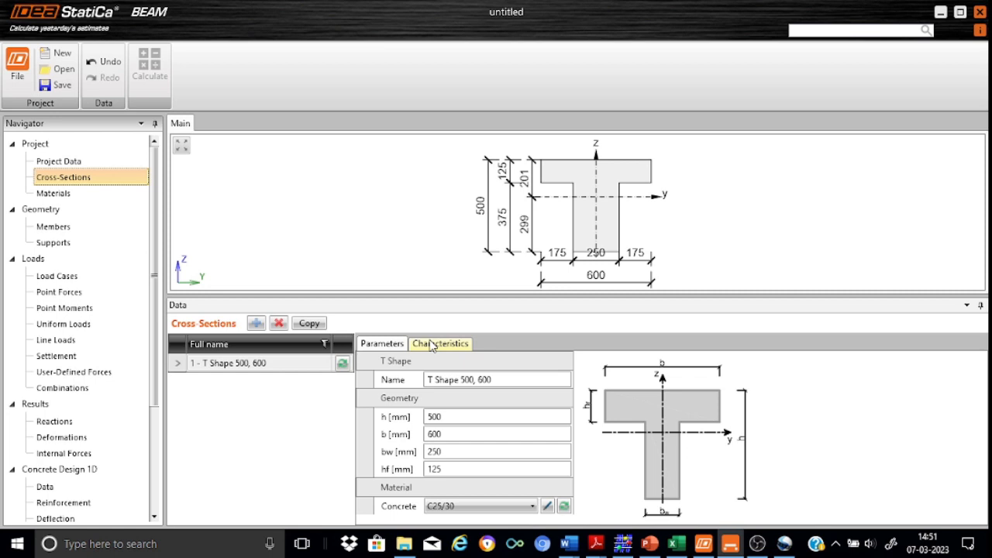
pyautogui.click(56, 197)
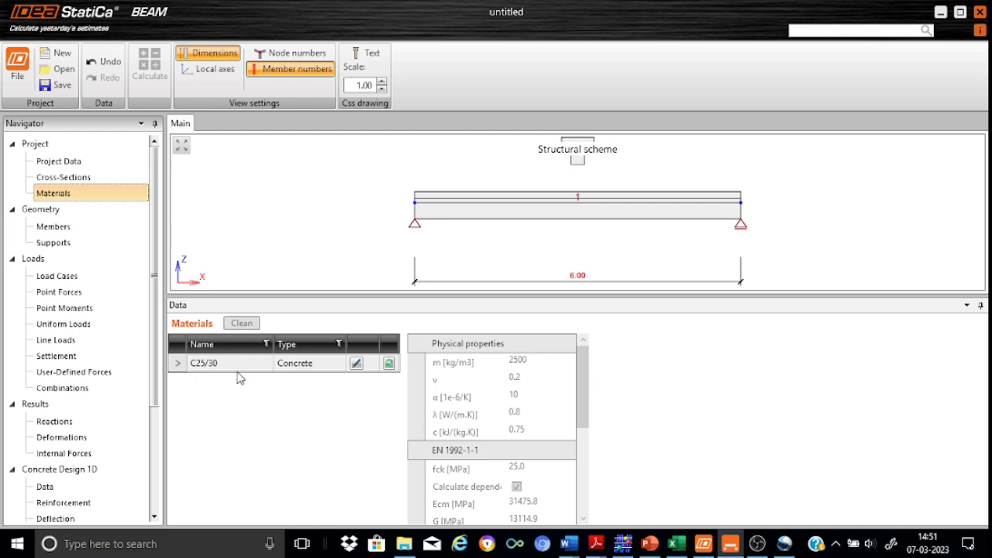
pyautogui.click(71, 231)
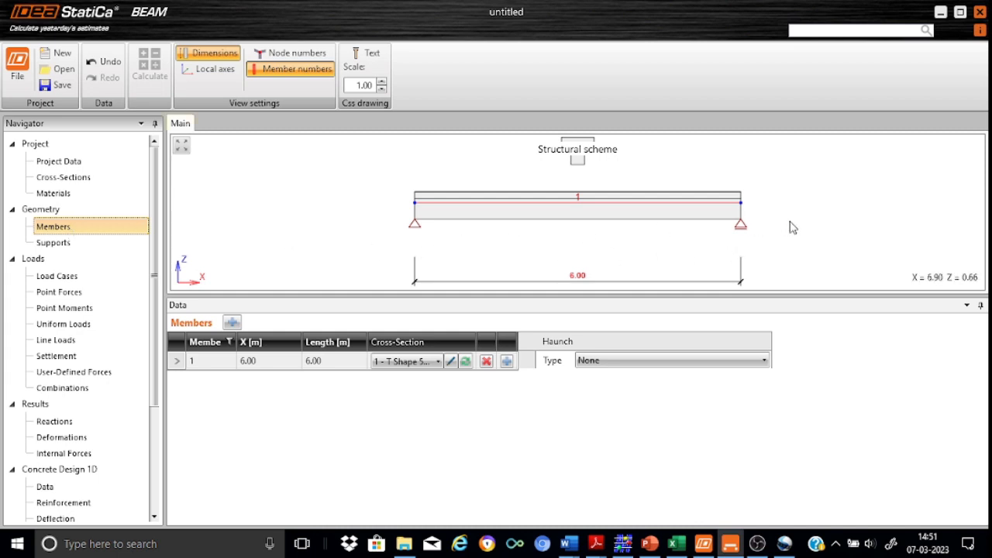
# Step: Show the supports with node numbers 1 and 2, then list load cases SW, G and Q
pyautogui.click(58, 245)
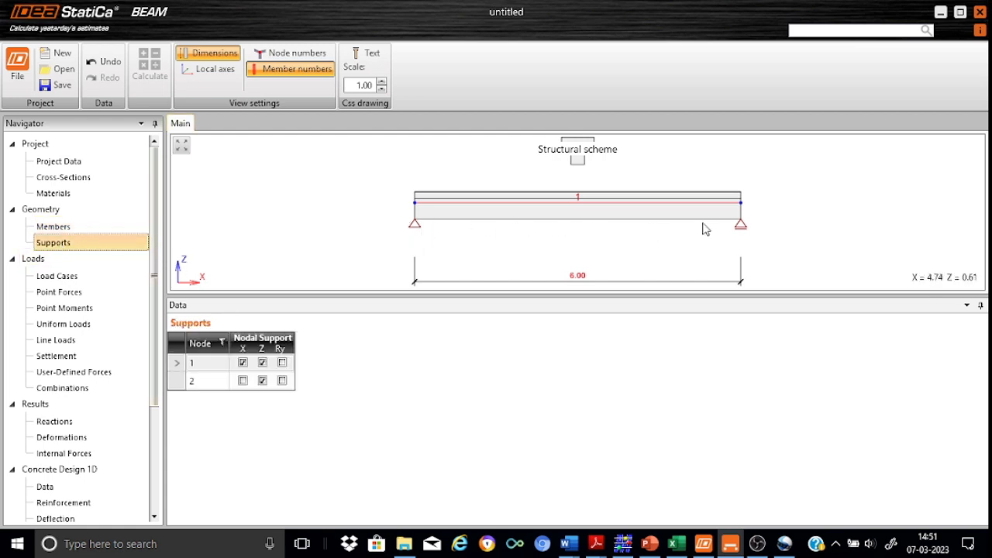
pyautogui.click(297, 54)
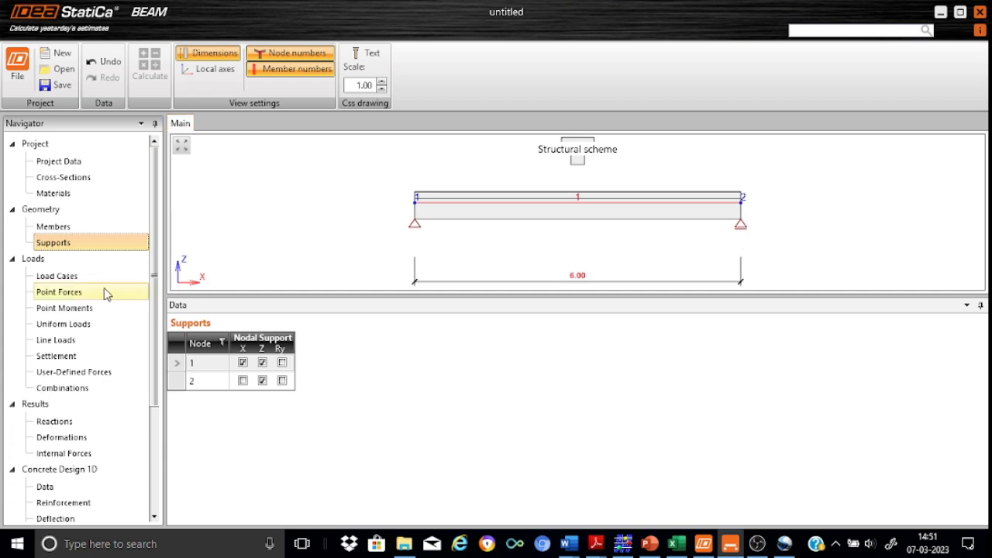
pyautogui.click(70, 279)
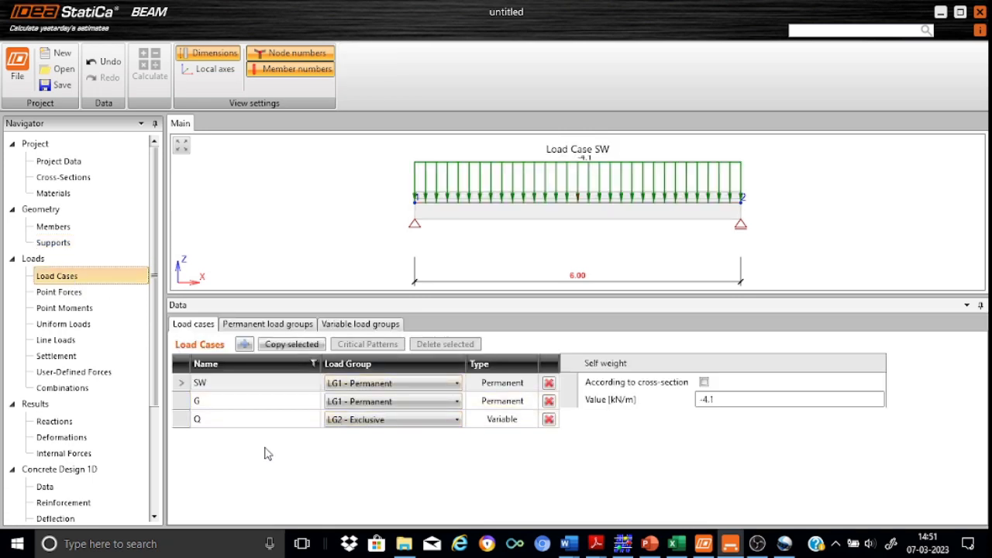
# Step: Delete the SW load case, verify Q at -15, and view combinations ULSF, SLSC, SLSF, SLSQ
pyautogui.click(216, 383)
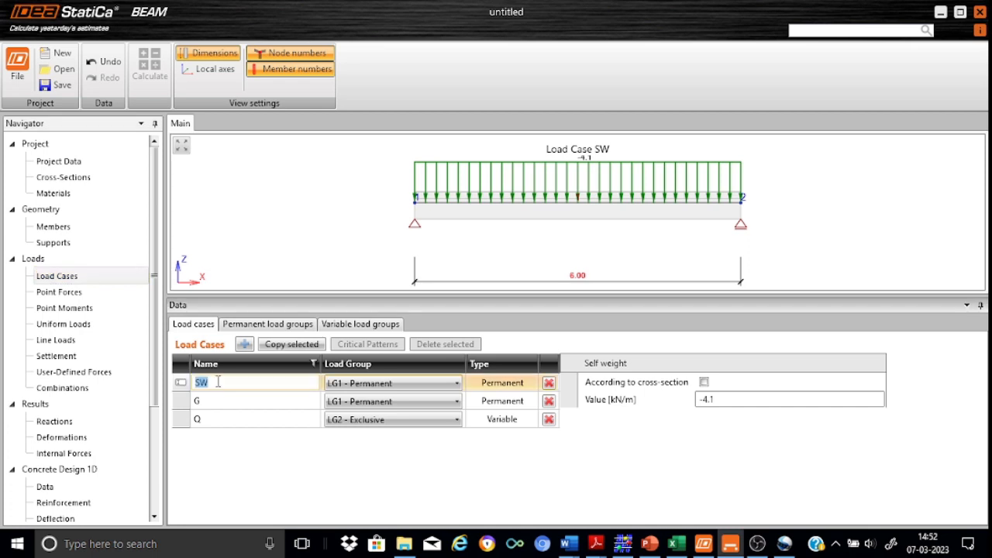
pyautogui.click(549, 383)
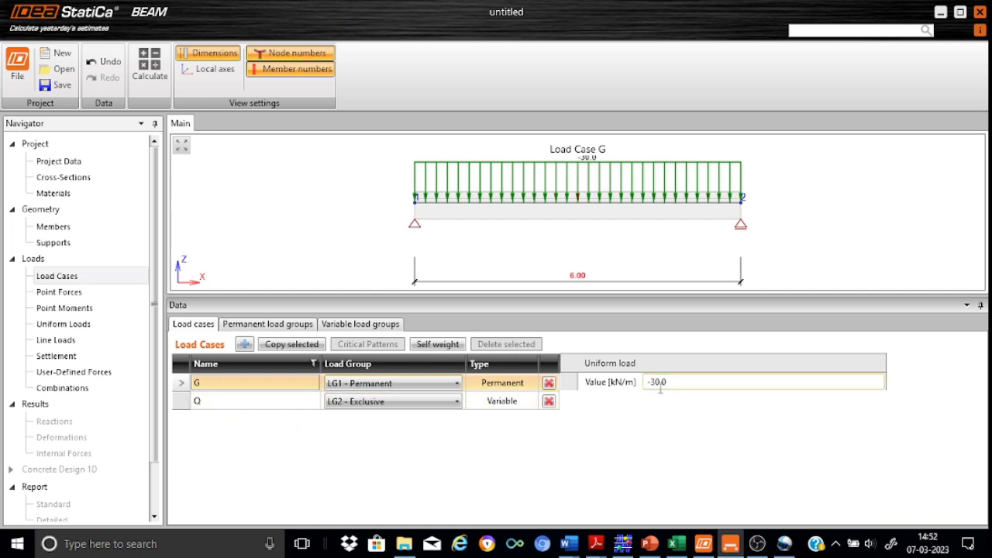
pyautogui.click(223, 405)
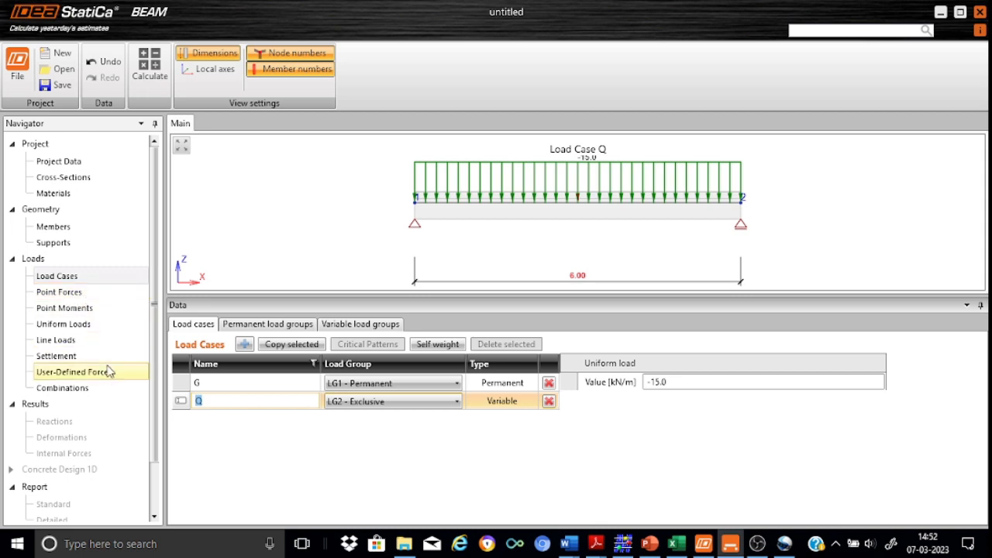
pyautogui.click(78, 389)
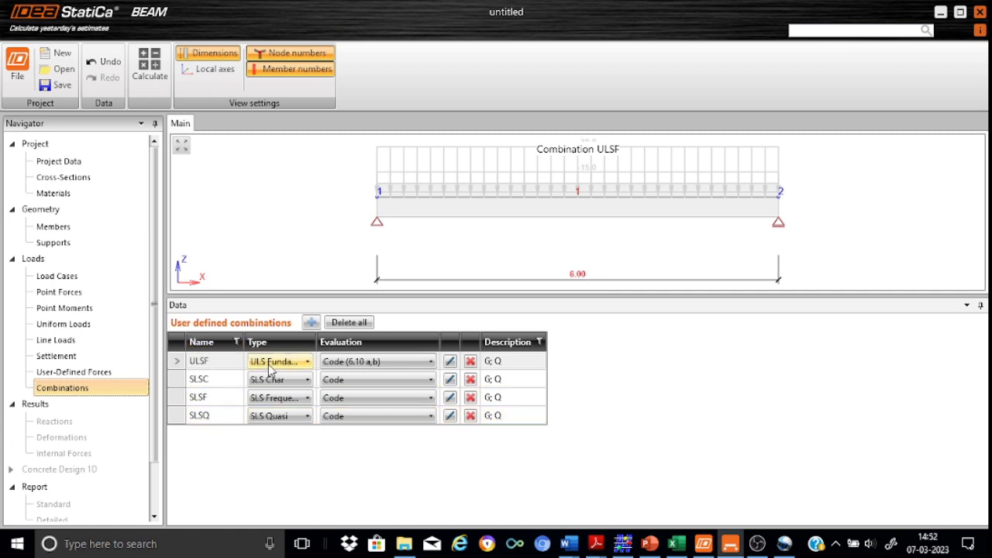
# Step: Set ULSF evaluation to Code (6.10) and calculate the beam
pyautogui.click(431, 362)
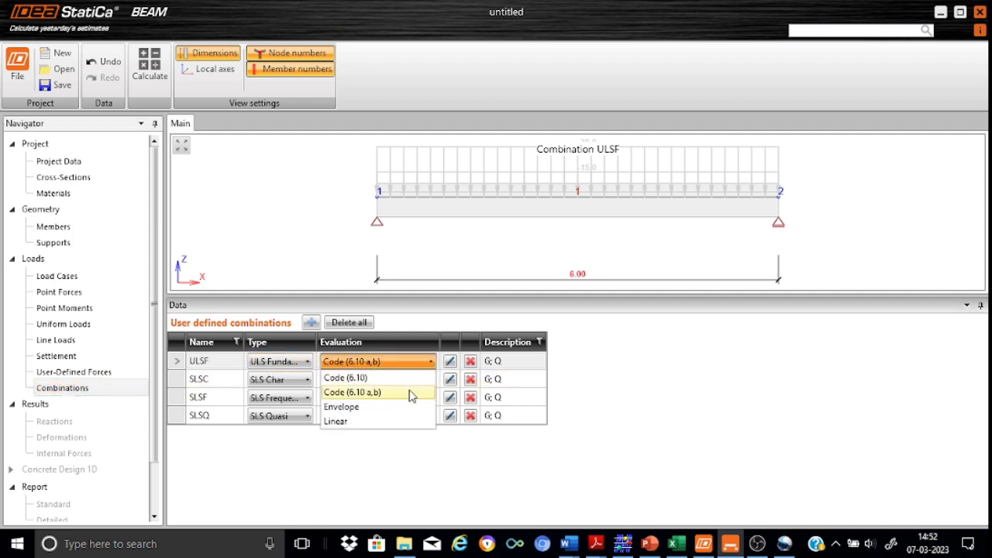
pyautogui.click(370, 378)
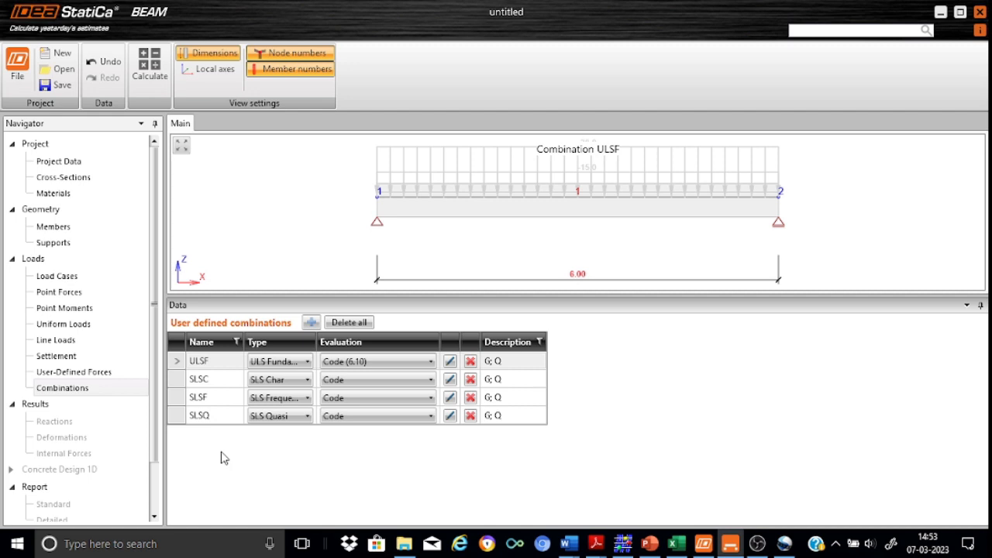
pyautogui.click(145, 67)
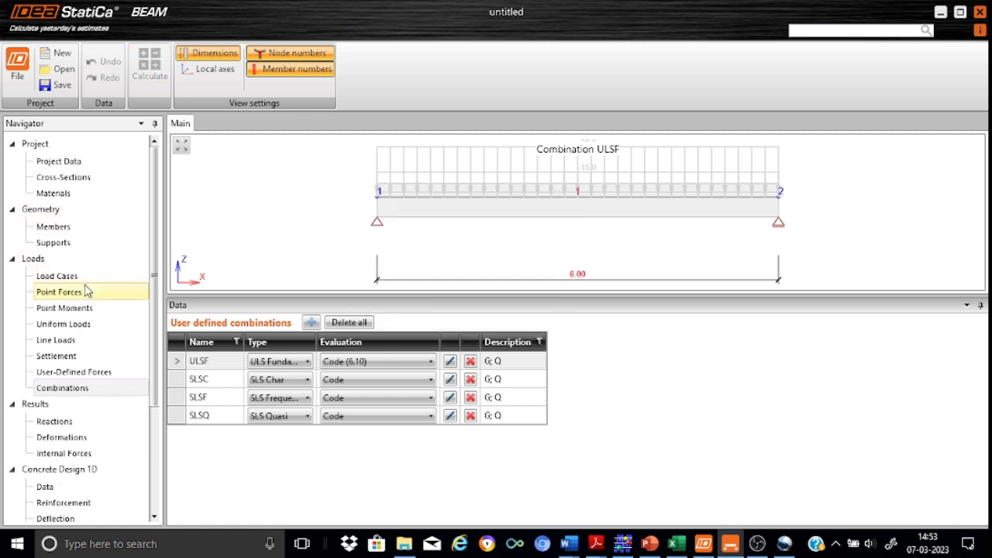
# Step: View support reactions for load cases G and Q, with Q giving 45.0 kN per support
pyautogui.click(70, 424)
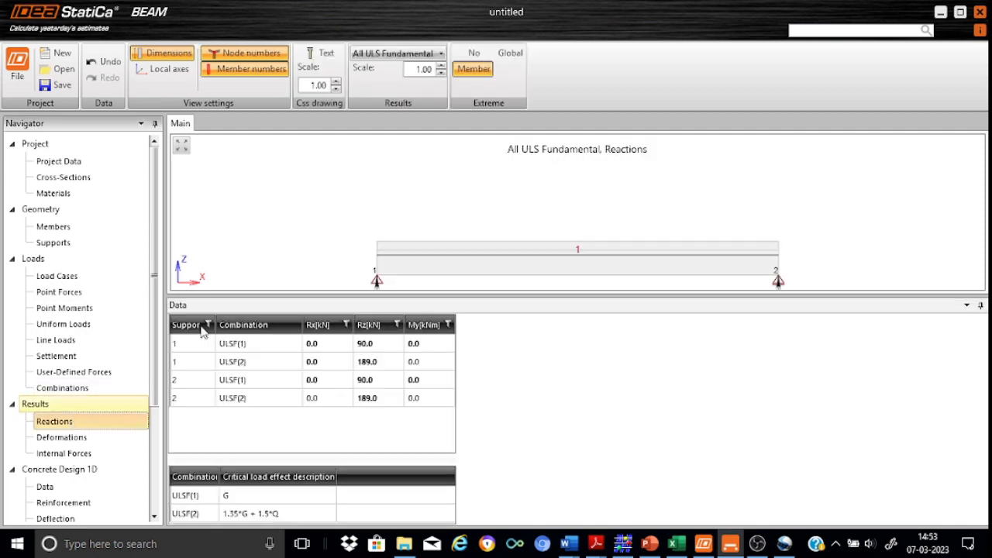
pyautogui.click(181, 148)
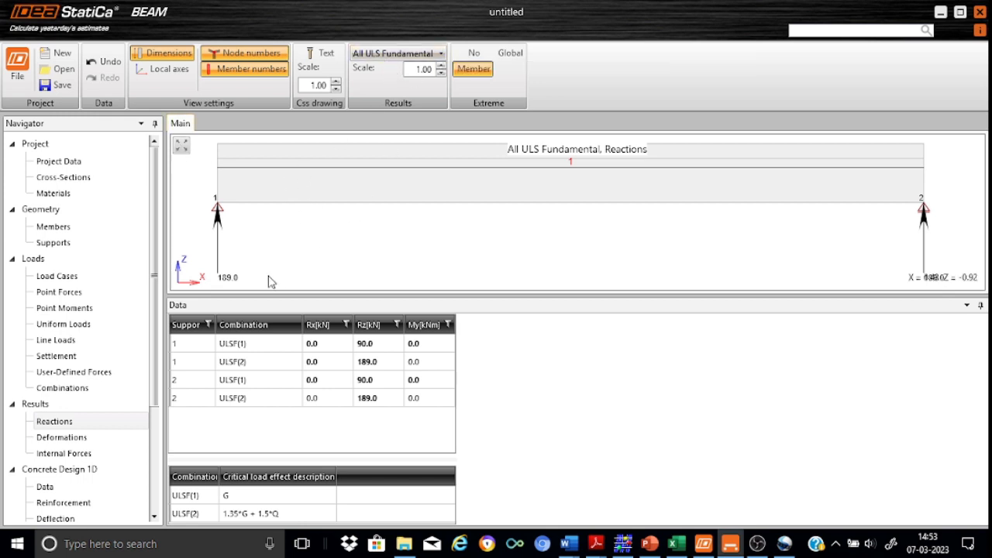
pyautogui.click(442, 54)
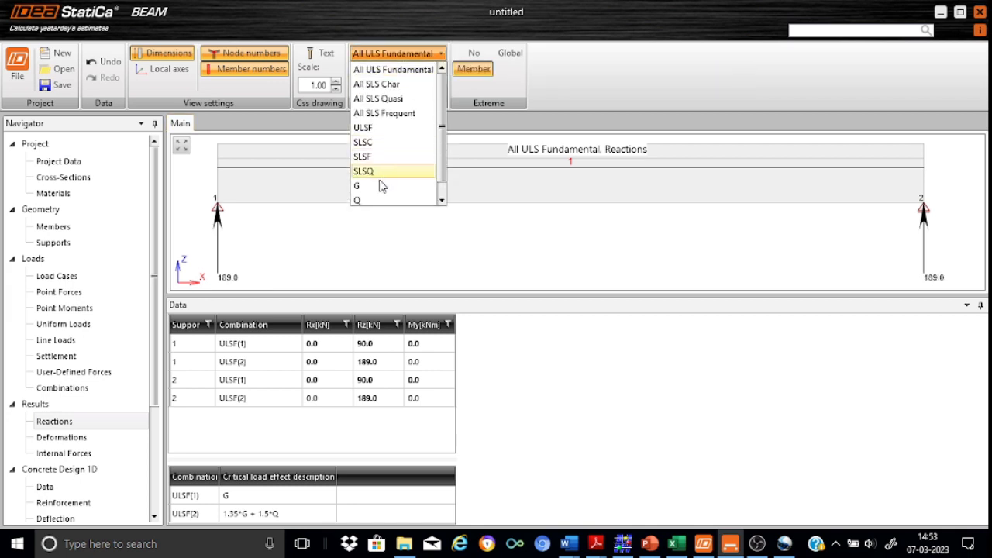
pyautogui.click(377, 189)
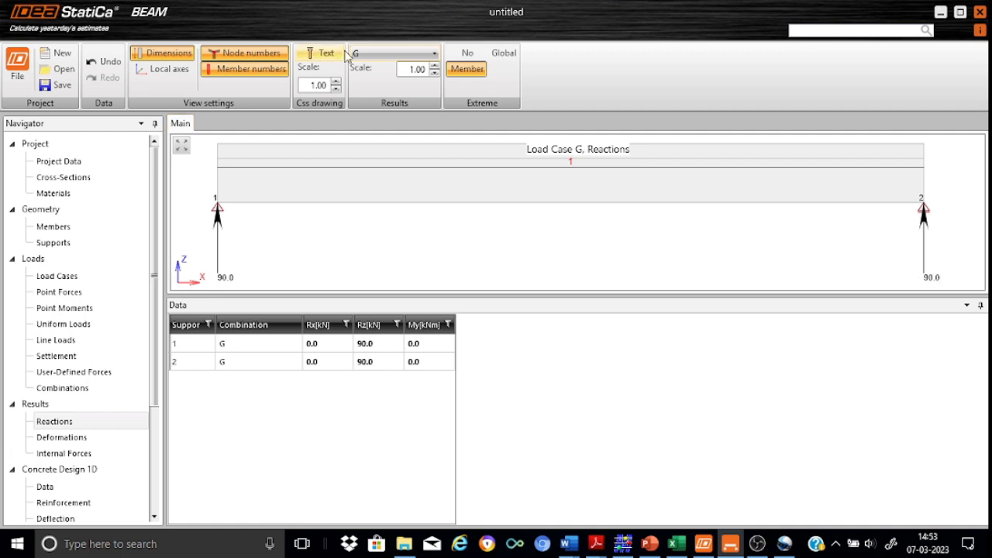
pyautogui.click(436, 54)
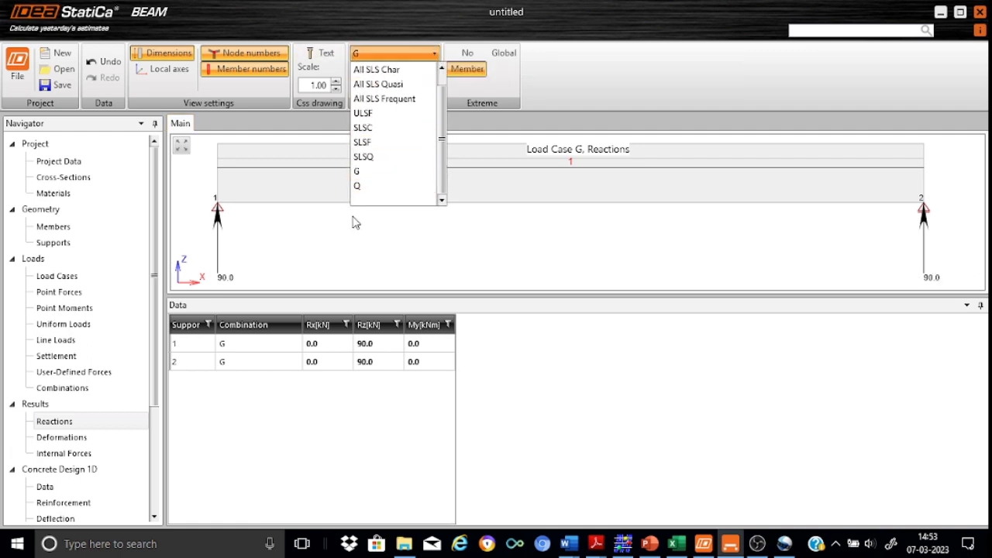
pyautogui.click(362, 187)
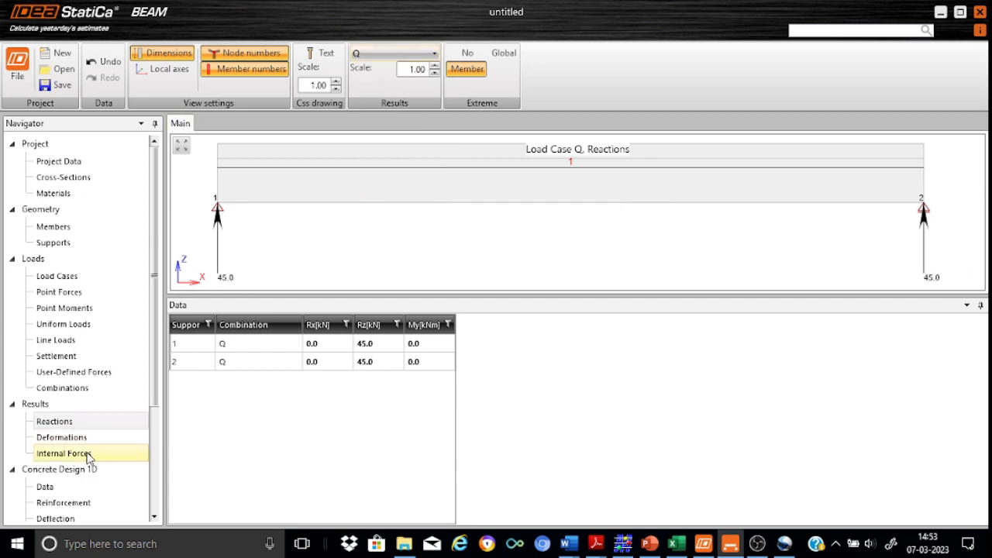
pyautogui.click(63, 453)
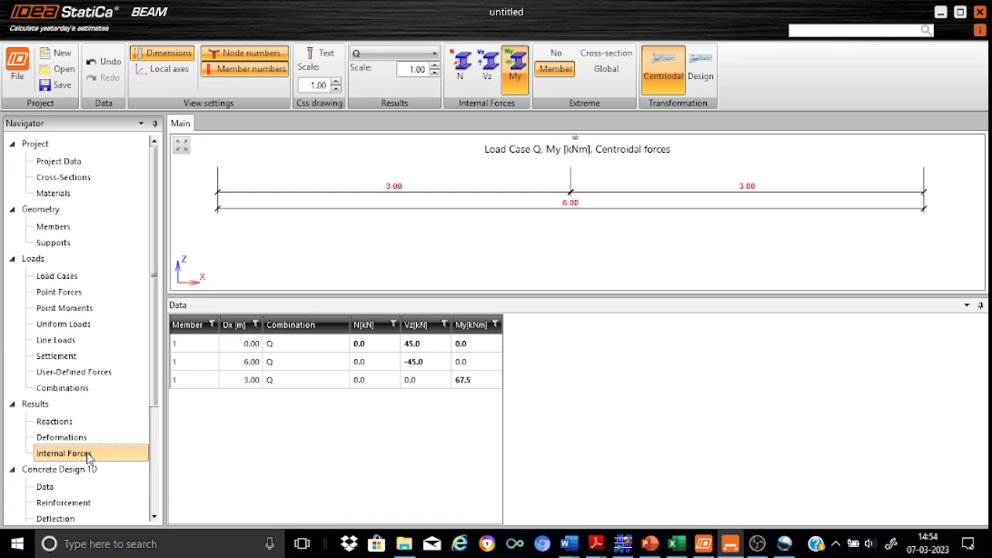
# Step: Show the ULSF shear force Vz diagram with ±189.0 kN at the supports
pyautogui.click(186, 148)
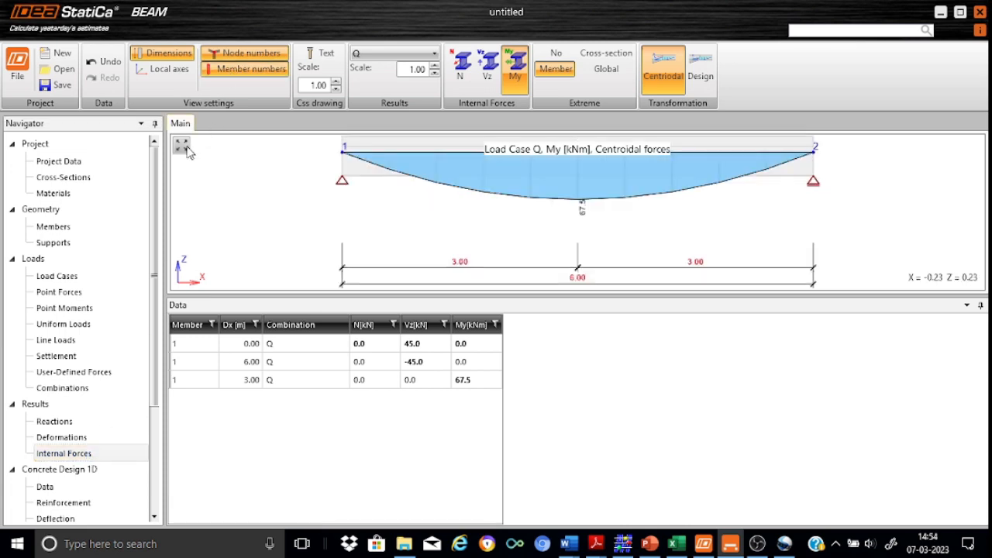
pyautogui.click(488, 67)
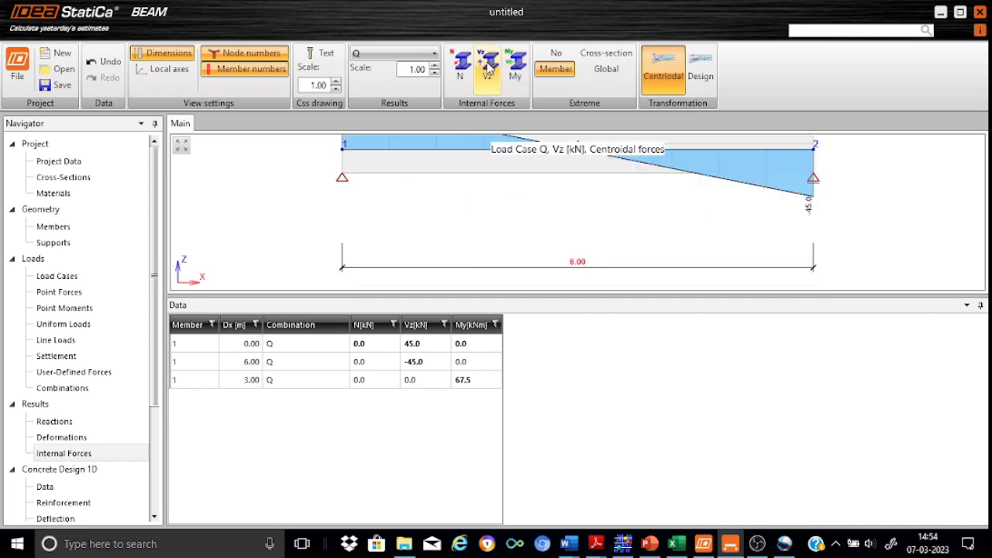
pyautogui.click(183, 148)
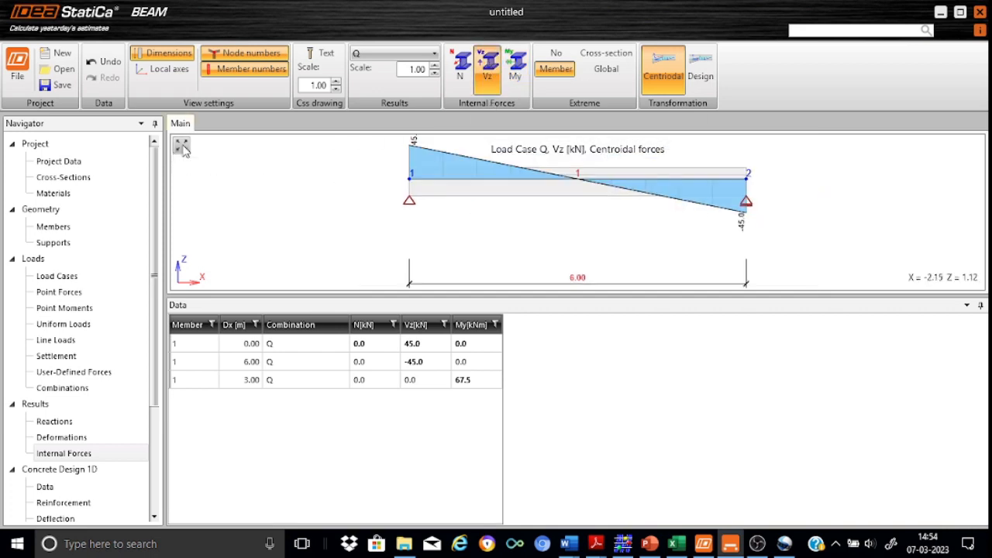
pyautogui.click(436, 56)
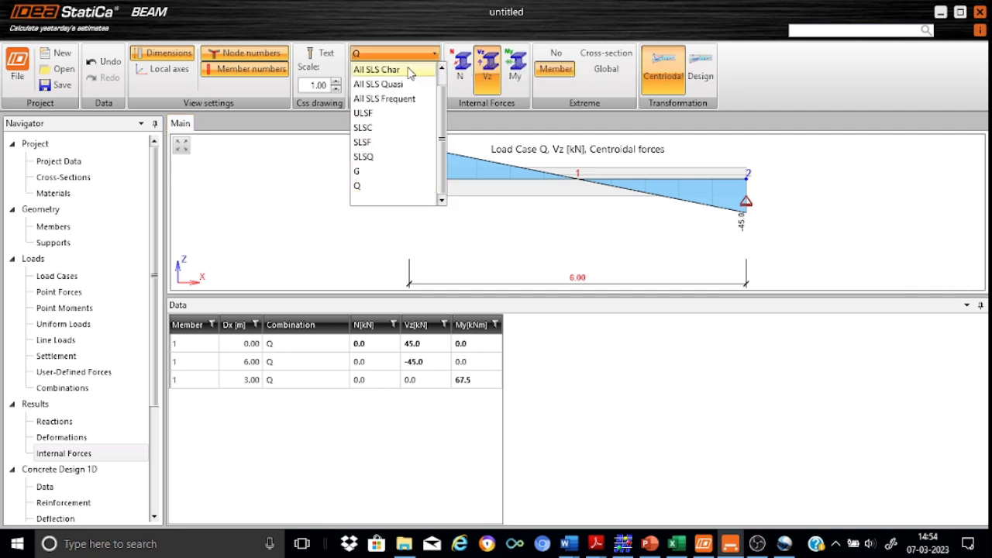
pyautogui.click(395, 113)
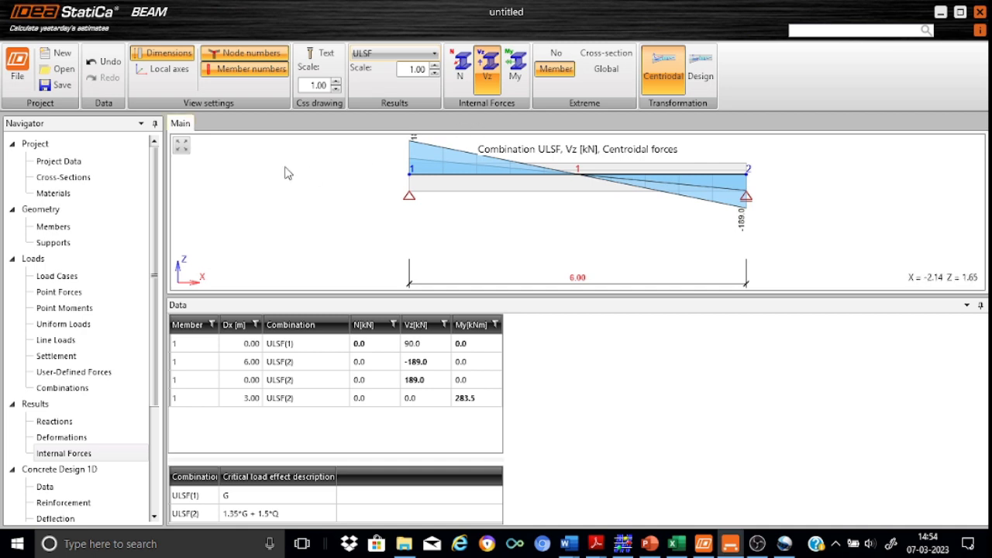
pyautogui.click(181, 146)
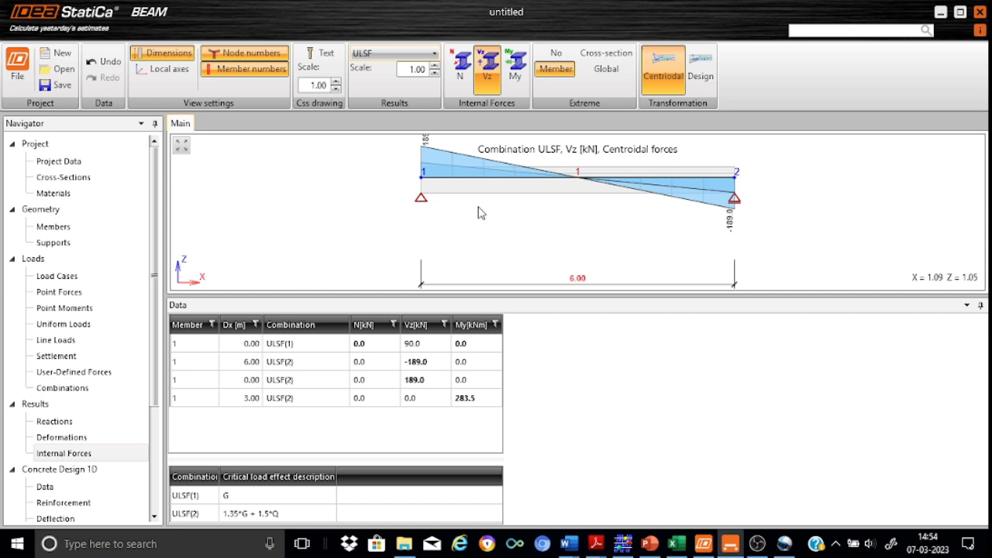
# Step: Display the ULSF bending moment My diagram peaking at 283.5 kNm at midspan
pyautogui.scroll(-1, 522, 193)
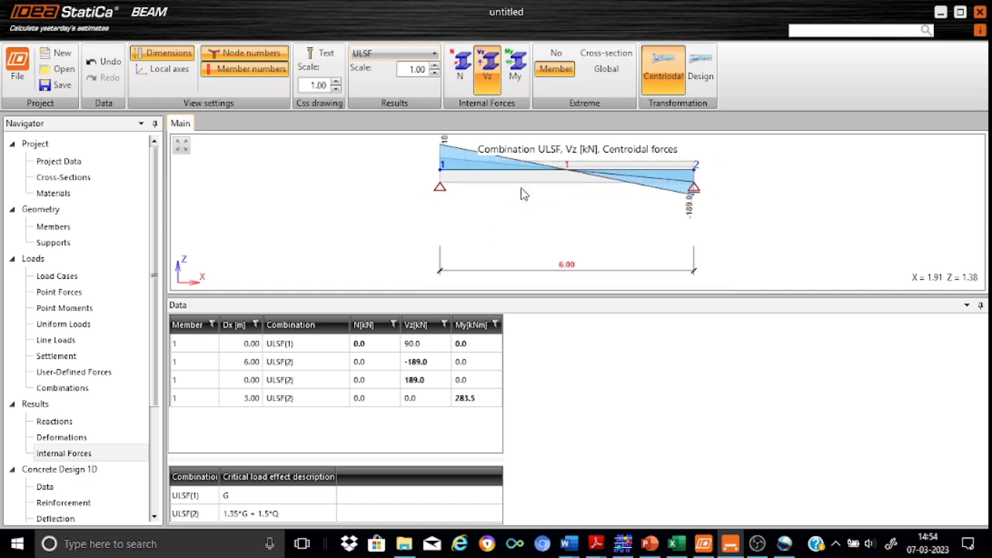
pyautogui.scroll(2, 521, 190)
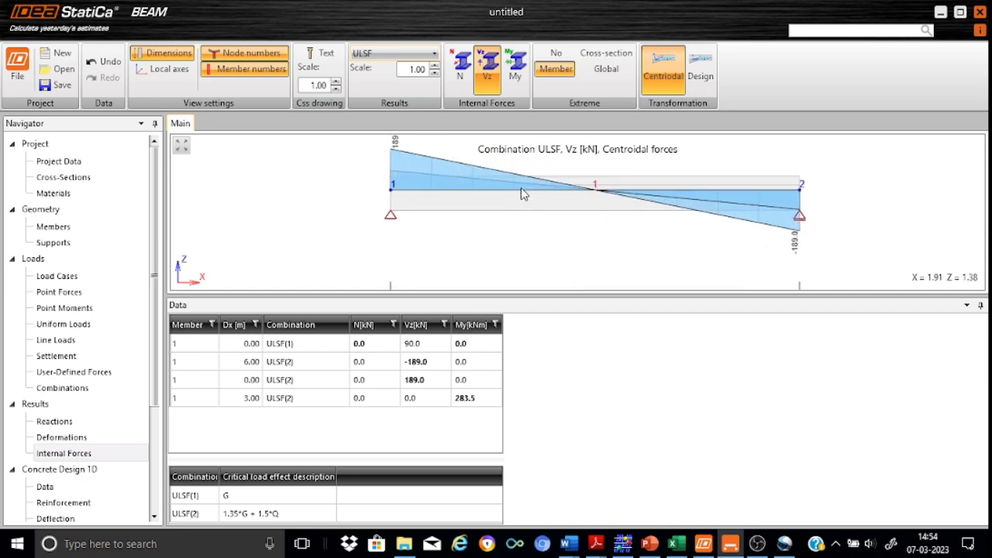
pyautogui.scroll(1, 520, 190)
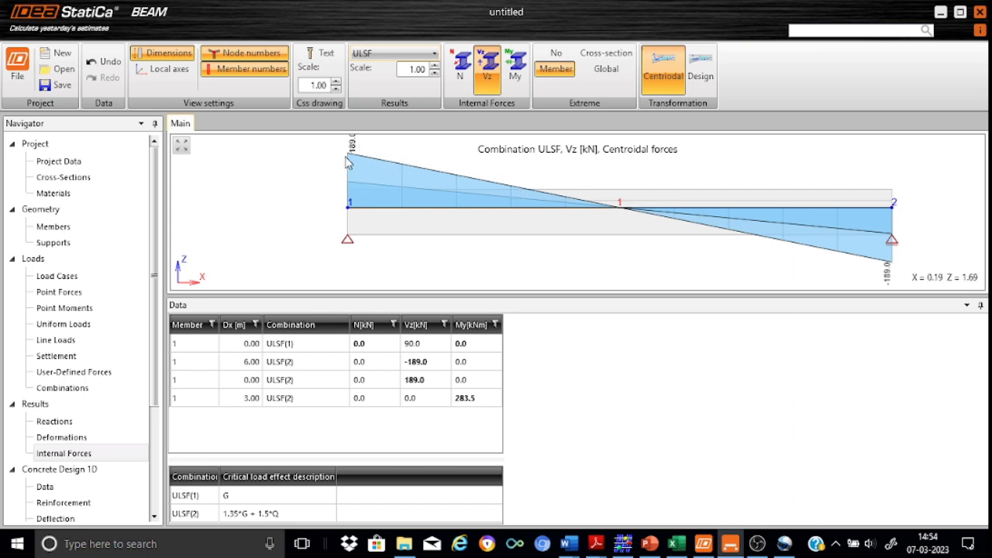
pyautogui.click(518, 70)
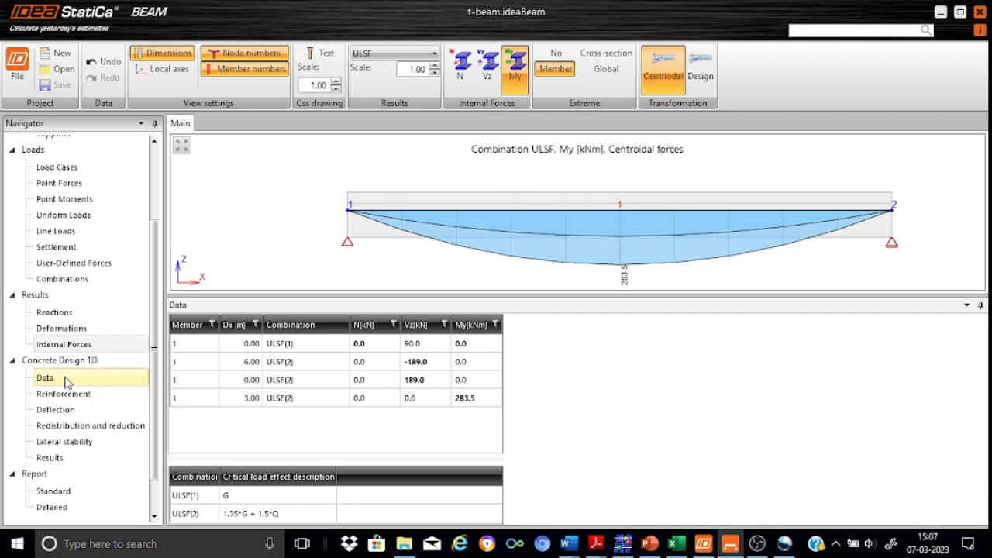
# Step: In the concrete design data, check deflections by limiting flexural slenderness and turn off moment redistribution and reduction
pyautogui.click(50, 378)
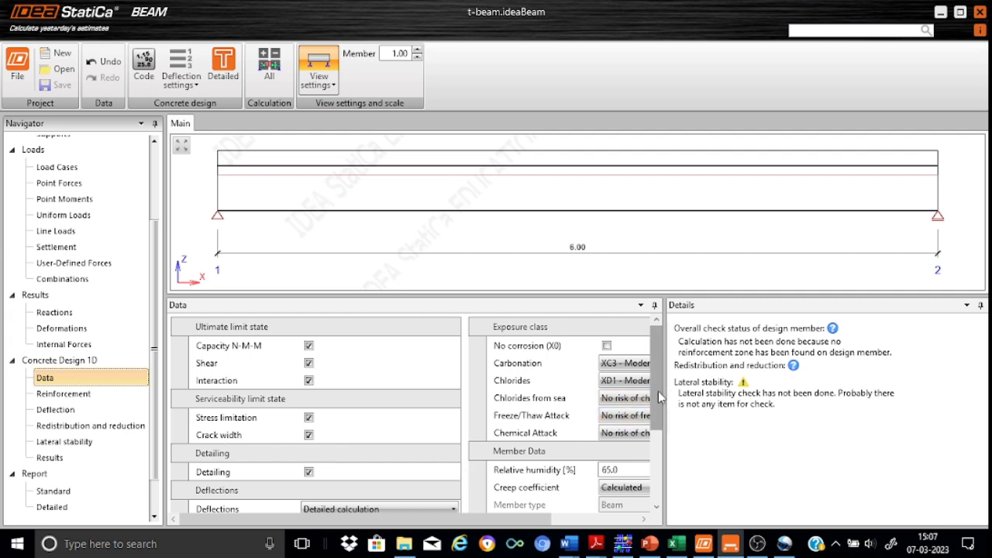
pyautogui.moveTo(659, 397); pyautogui.dragTo(671, 449)
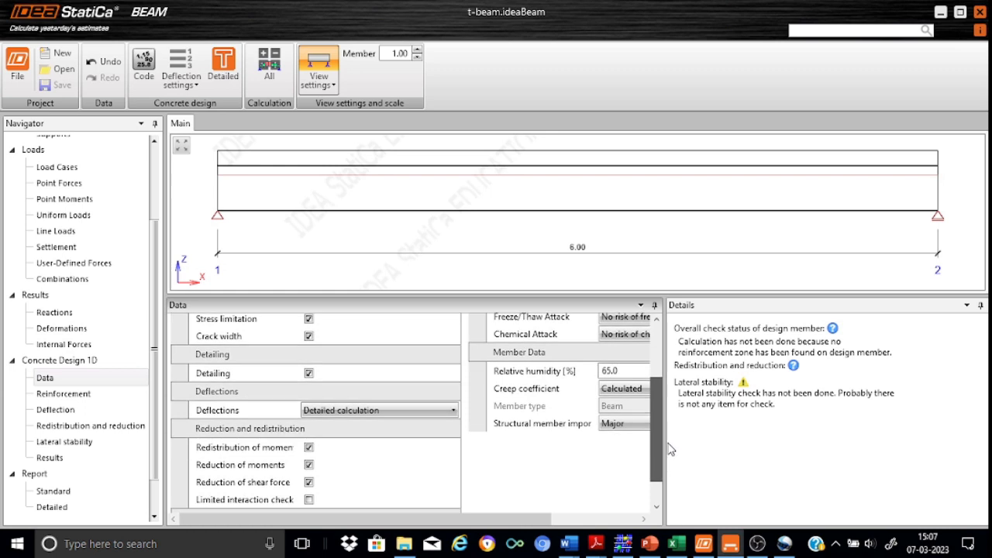
pyautogui.click(456, 414)
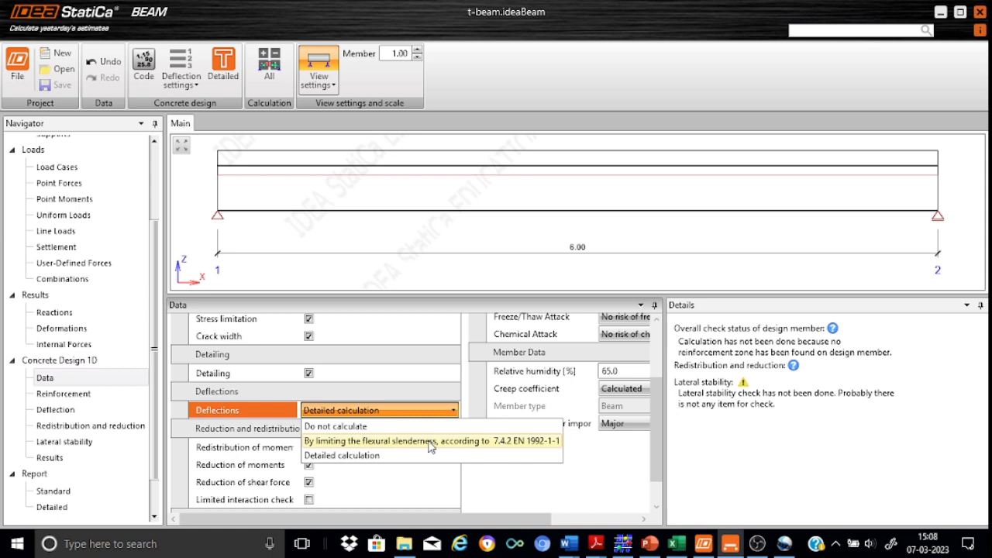
pyautogui.click(431, 441)
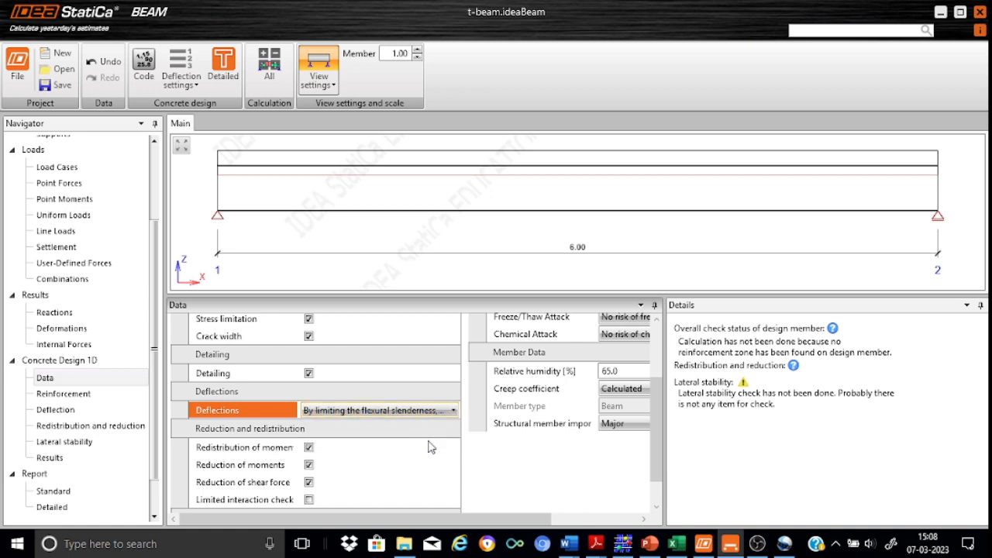
pyautogui.click(309, 448)
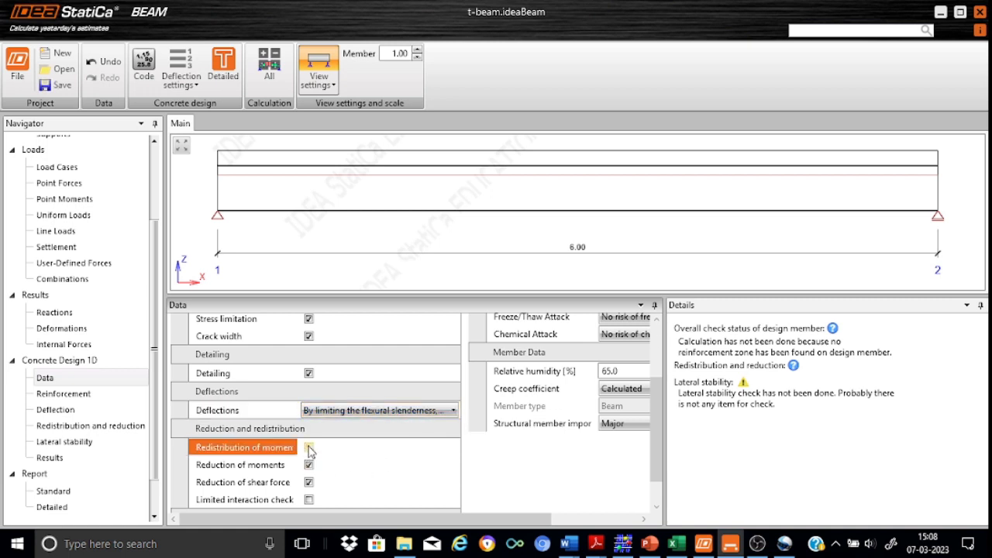
pyautogui.click(310, 465)
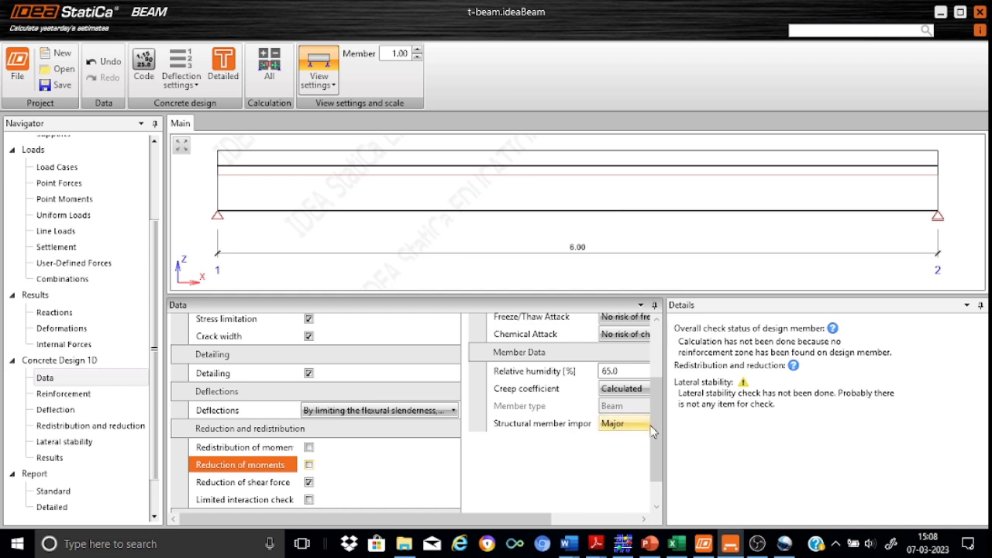
# Step: Widen the Data panel so the XC3 and XD1 exposure class values read in full
pyautogui.scroll(-1, 653, 432)
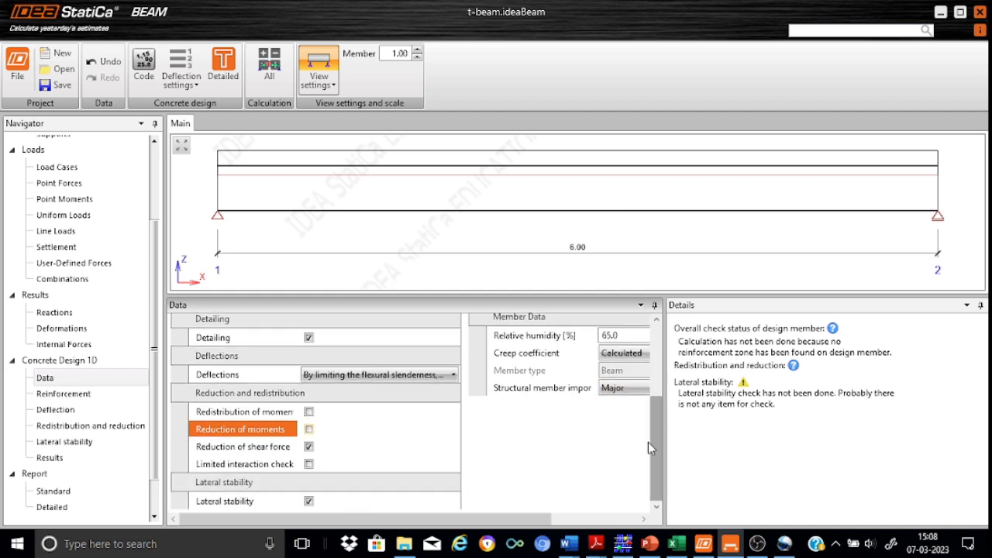
pyautogui.moveTo(657, 449); pyautogui.dragTo(663, 380)
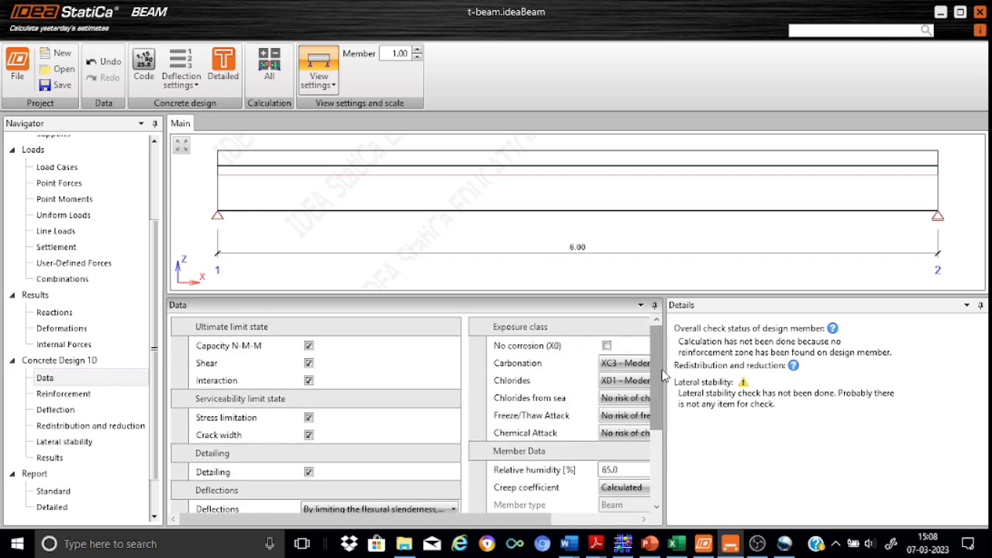
pyautogui.moveTo(665, 449); pyautogui.dragTo(752, 445)
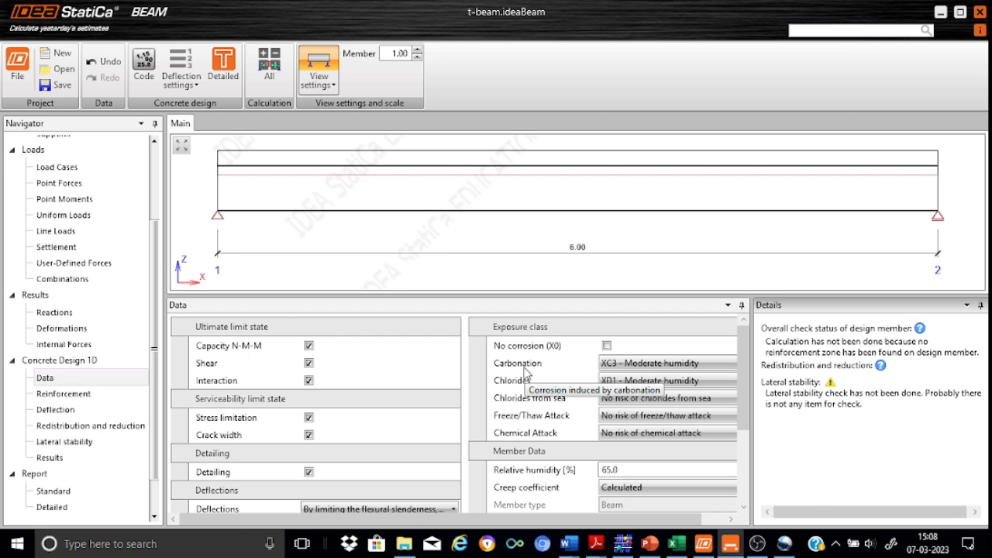
# Step: Set Carbonation to XC1 - Dry or permanently wet and Chlorides to No risk of chlorides
pyautogui.click(655, 365)
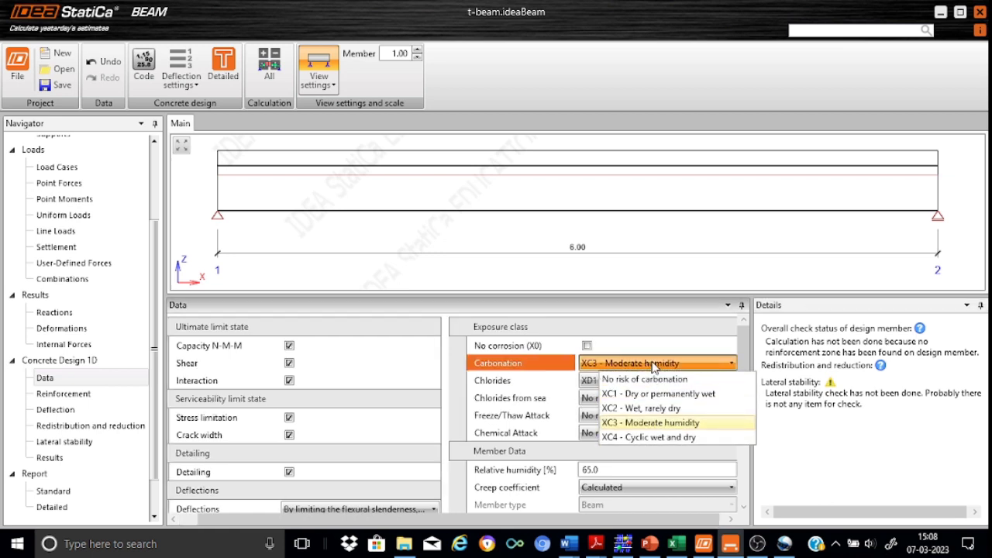
pyautogui.click(631, 394)
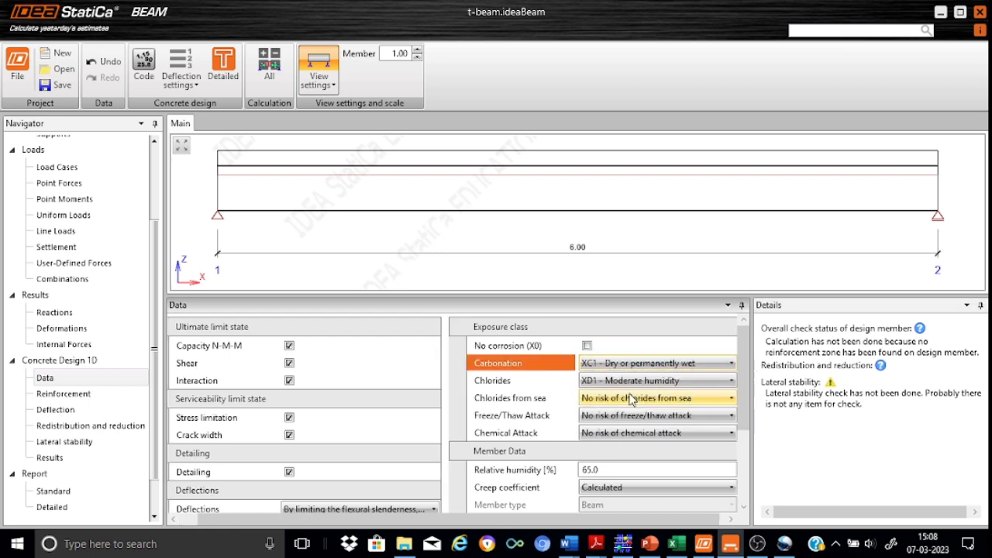
pyautogui.click(731, 383)
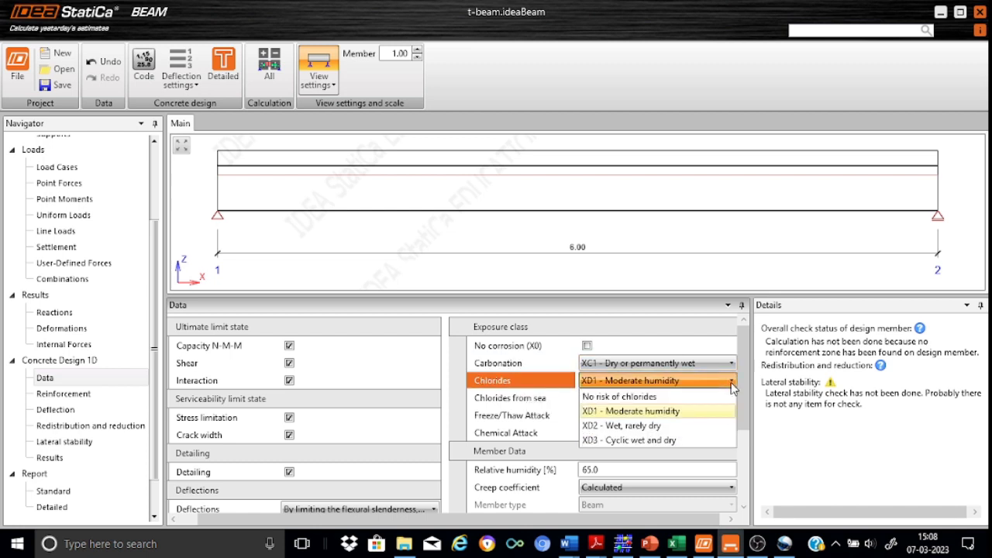
pyautogui.click(658, 400)
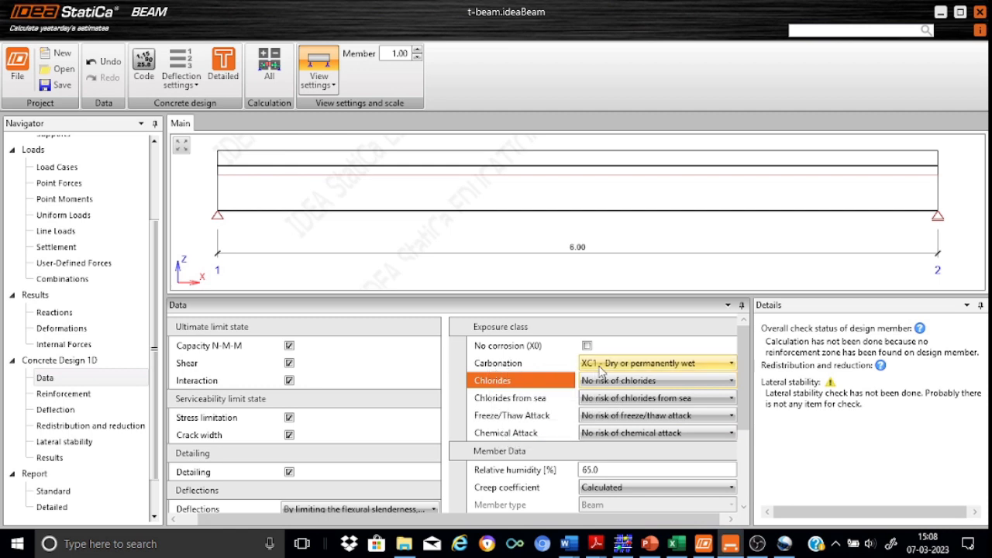
pyautogui.moveTo(744, 389); pyautogui.dragTo(759, 335)
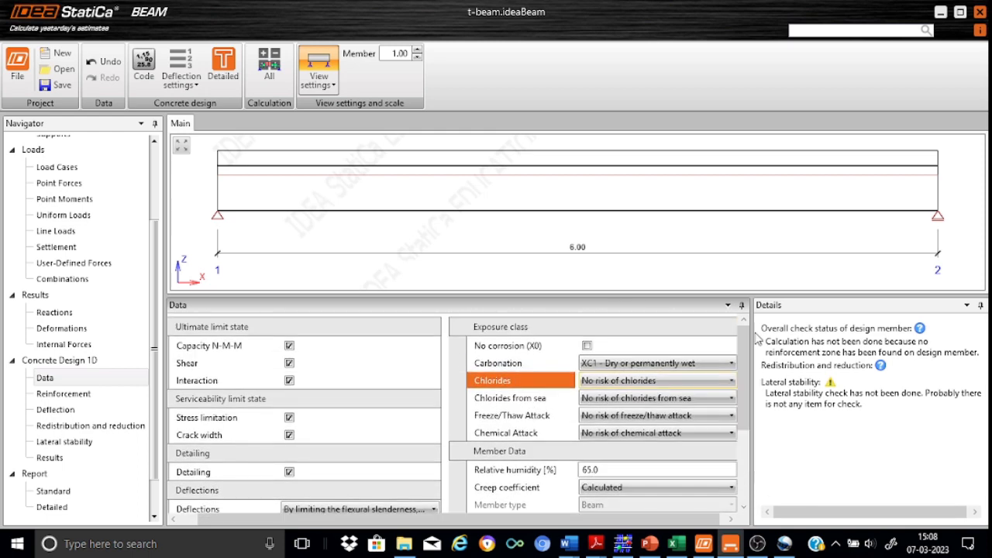
# Step: Switch to the reinforcement zones and open the A-A T-section in the cross-section editor
pyautogui.click(85, 399)
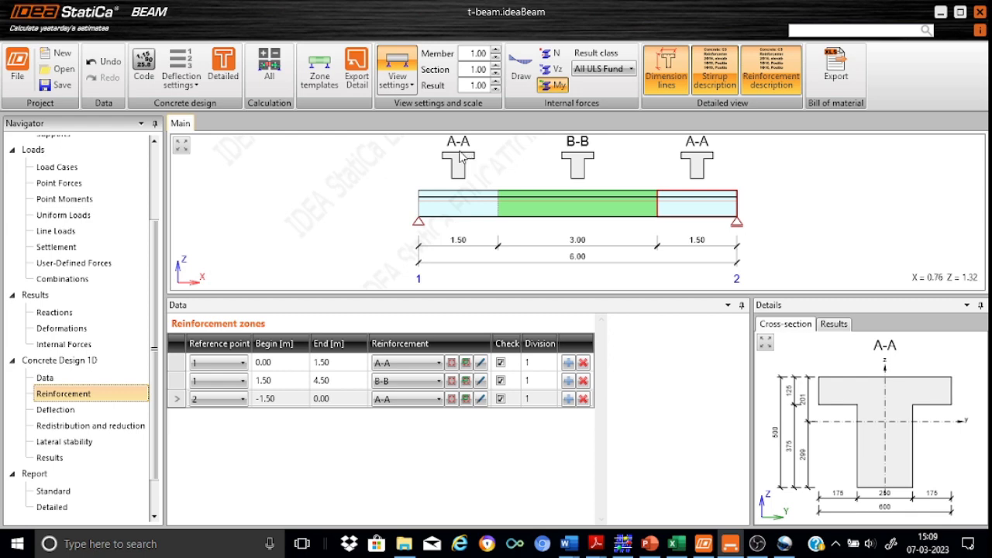
pyautogui.doubleClick(458, 165)
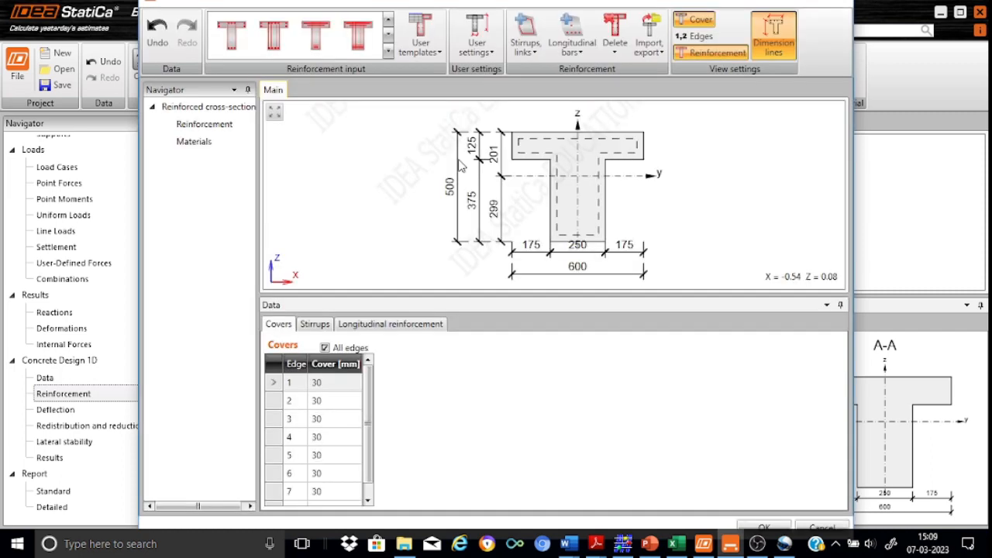
# Step: Apply the T-section reinforcement template to section A-A
pyautogui.click(314, 39)
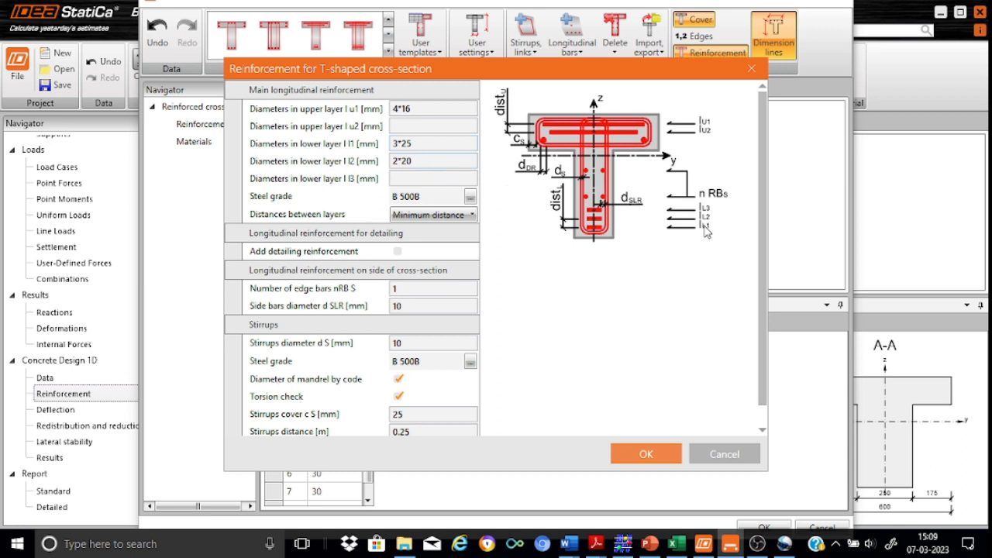
# Step: Remove the second bottom bar layer, set ø10 stirrup spacing to 0.15 m, and accept section A-A
pyautogui.click(421, 161)
pyautogui.press('BackSpace')
pyautogui.press('BackSpace')
pyautogui.press('BackSpace')
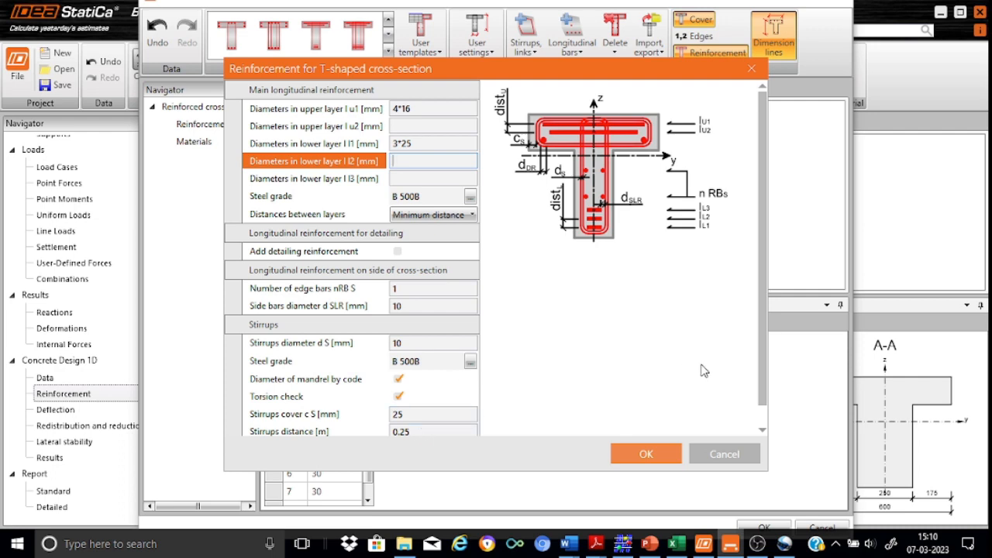
pyautogui.scroll(-1, 419, 436)
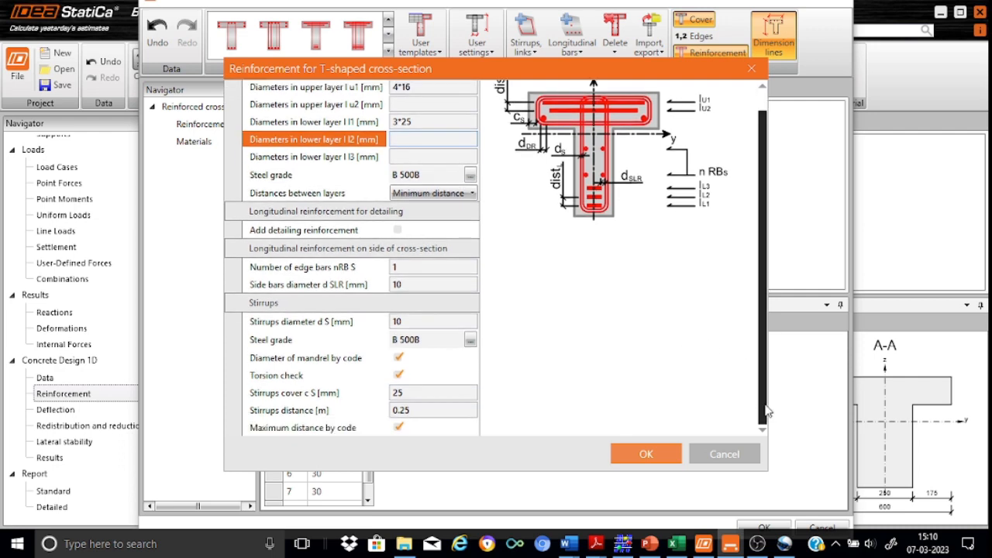
pyautogui.doubleClick(412, 410)
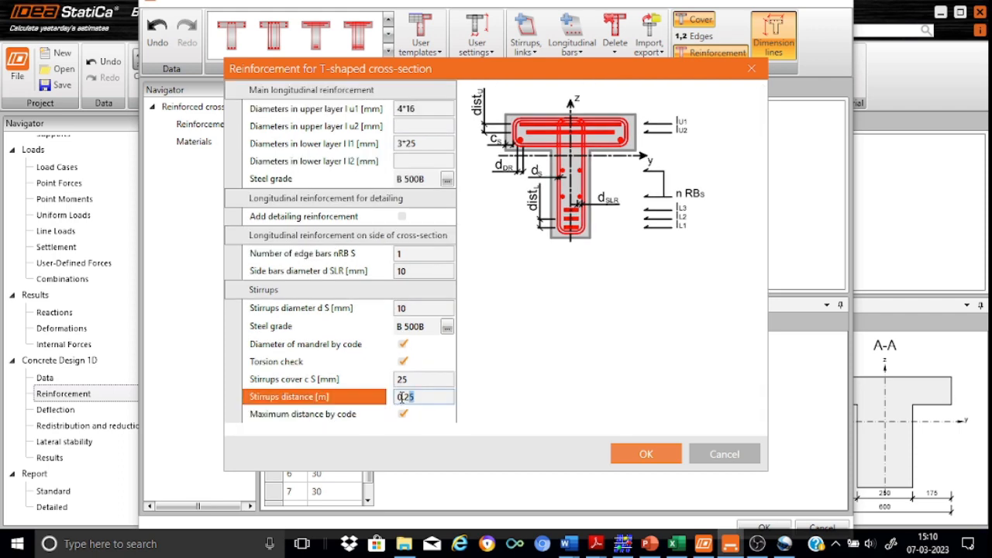
pyautogui.click(408, 397)
pyautogui.press('BackSpace')
pyautogui.write('1')
pyautogui.click(646, 455)
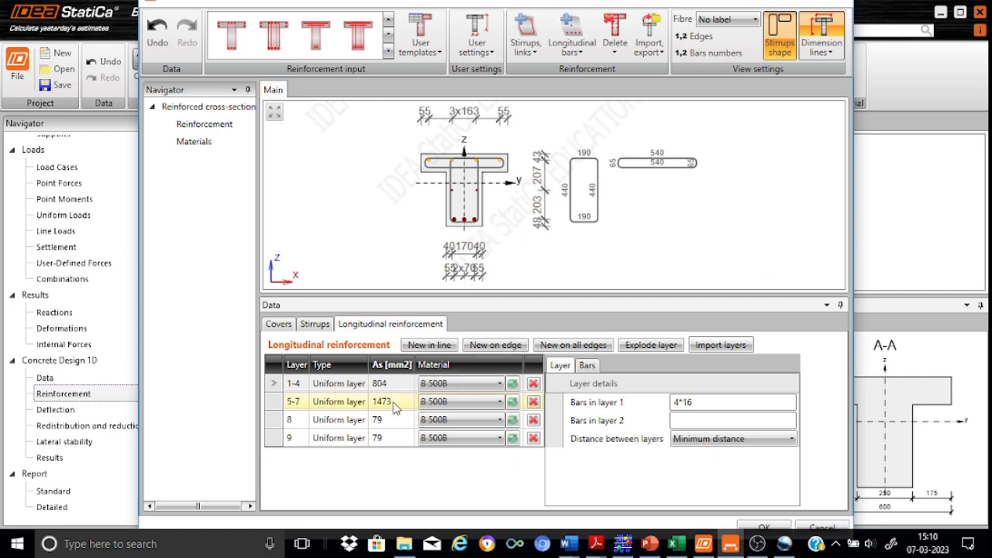
pyautogui.click(759, 528)
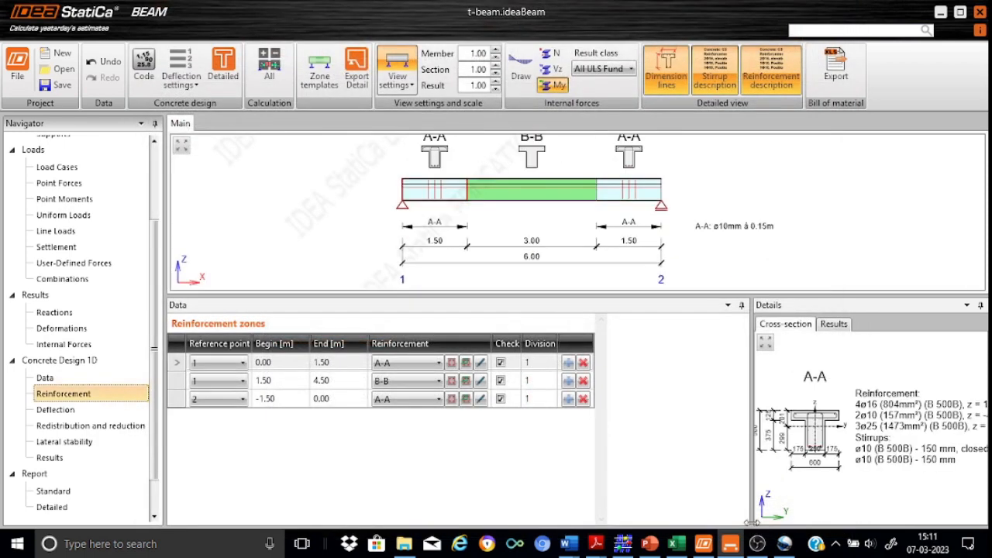
# Step: Fit the whole beam in view and open mid-span section B-B for reinforcement editing
pyautogui.click(181, 145)
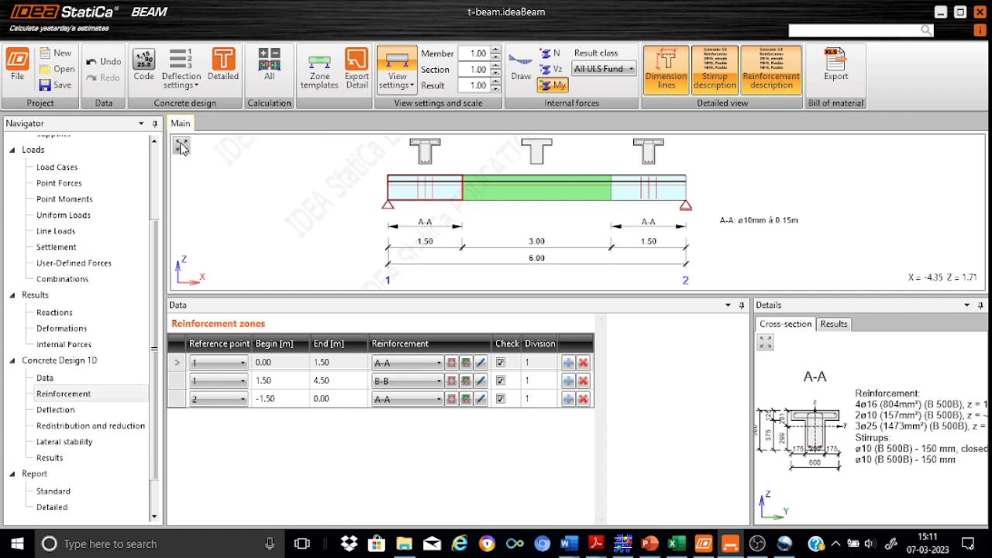
pyautogui.click(540, 152)
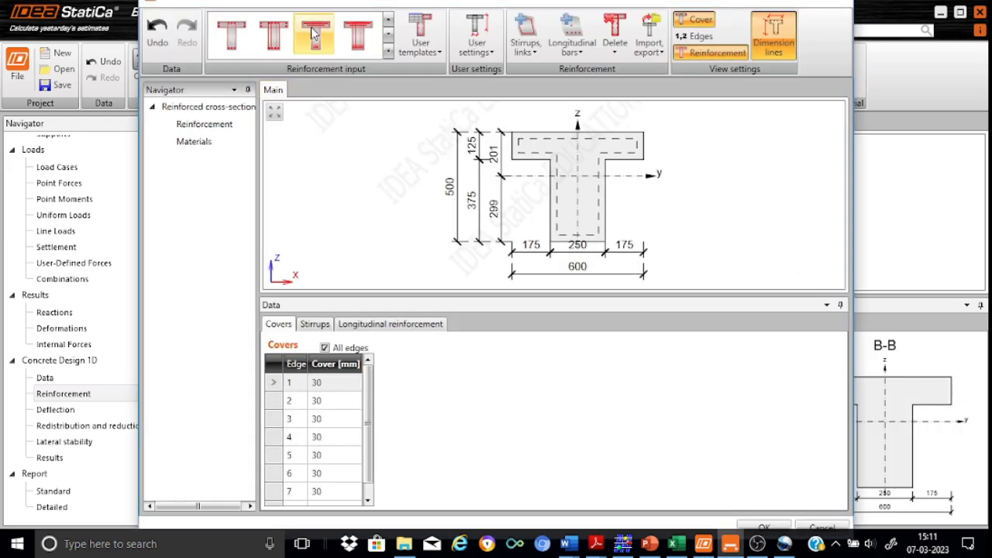
# Step: Apply the T-section template to B-B with a 2*20 second bottom layer and stirrups at 0.25 m
pyautogui.click(314, 33)
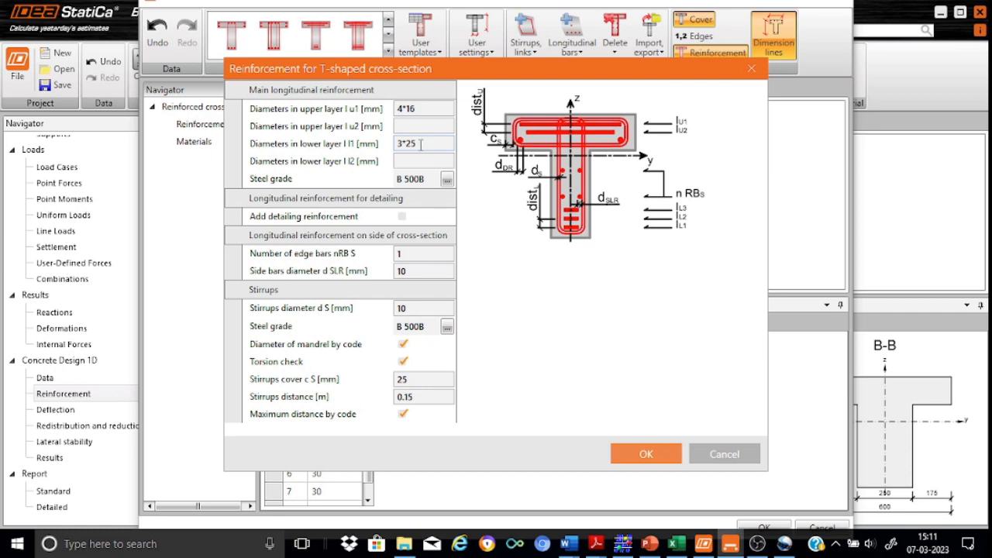
pyautogui.click(407, 160)
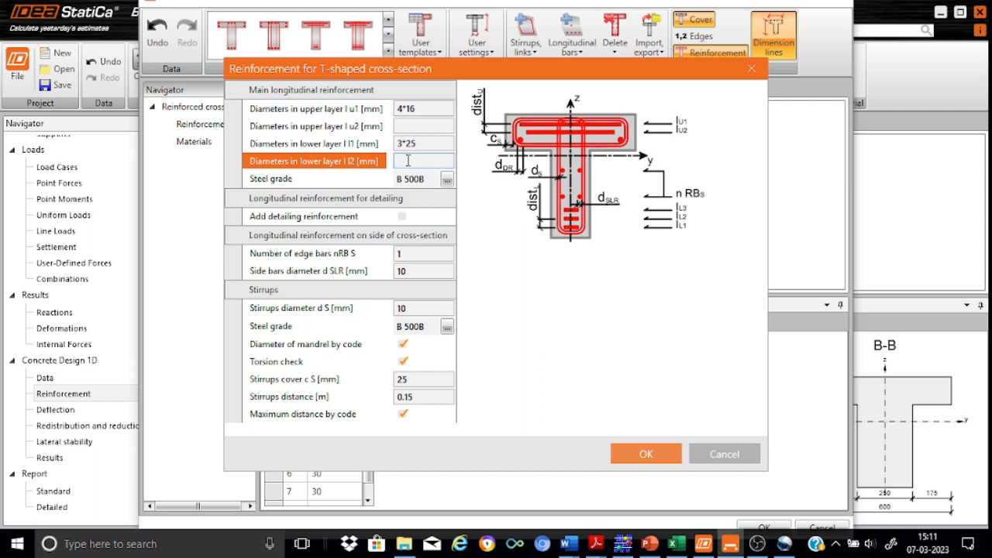
pyautogui.write('2*20')
pyautogui.click(419, 397)
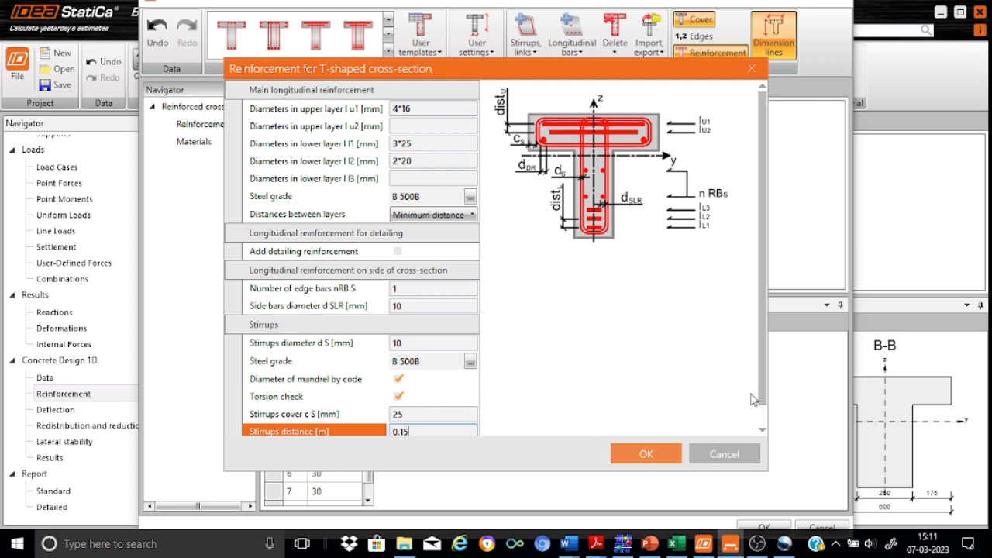
pyautogui.scroll(-1, 764, 396)
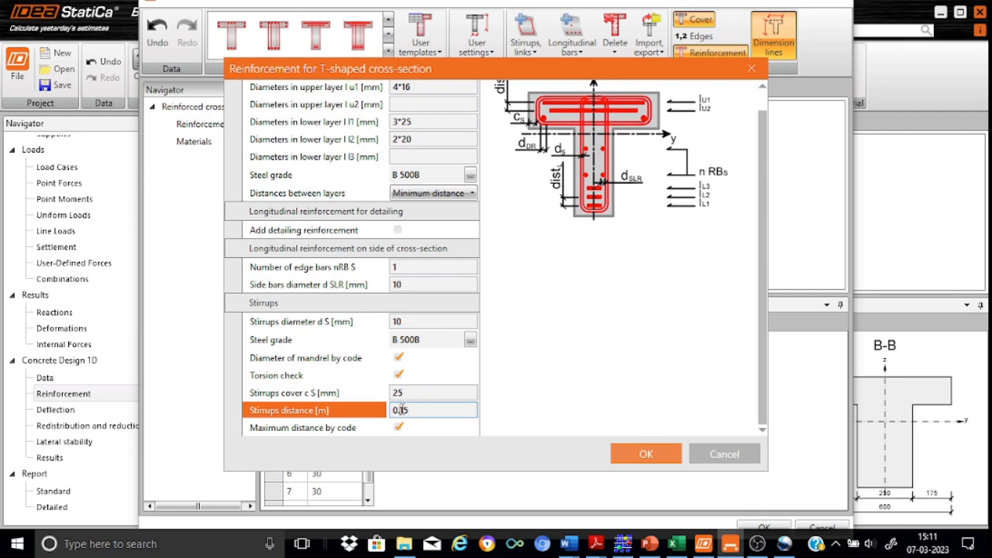
pyautogui.write('2')
pyautogui.click(641, 455)
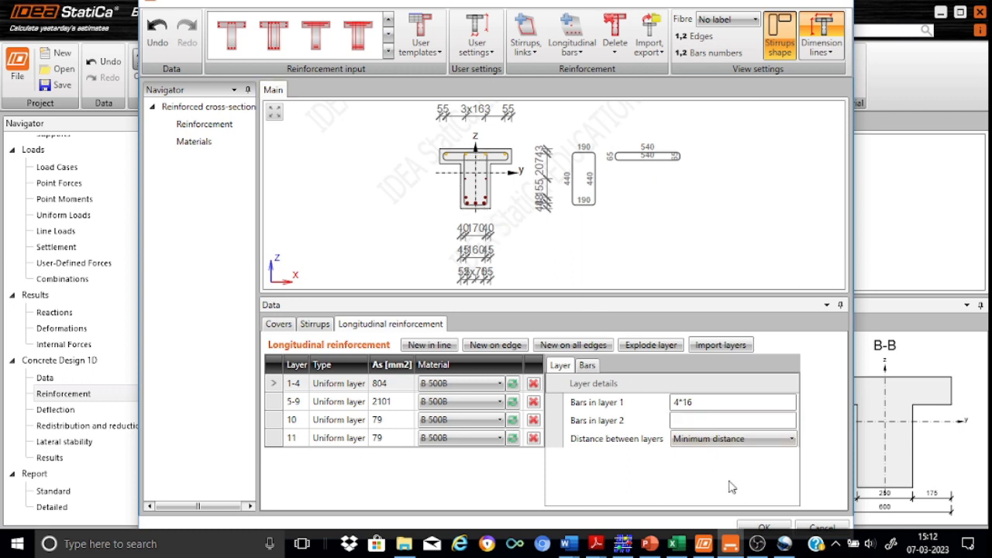
pyautogui.click(760, 529)
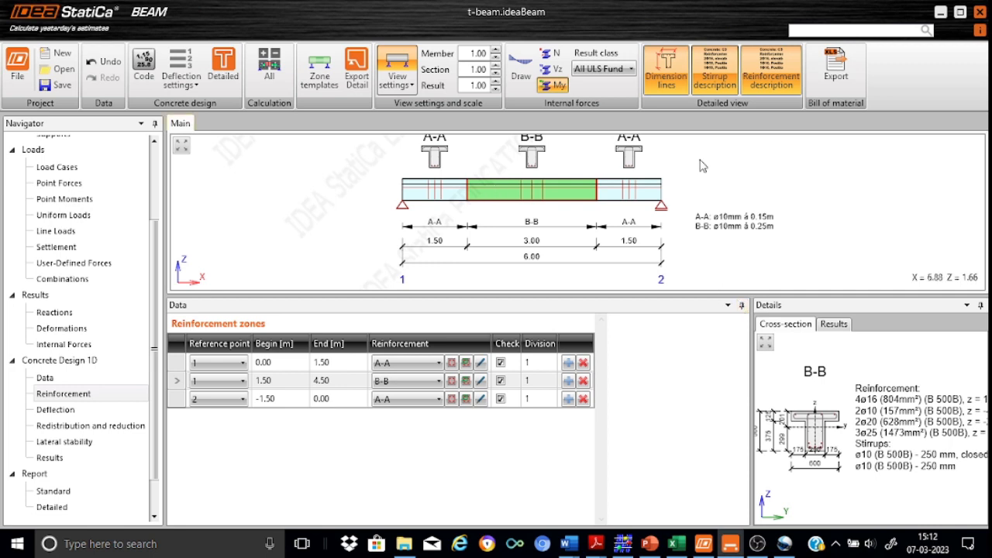
# Step: In the Lateral stability data, set beam width b to 0.60 m and height h to 0.50 m
pyautogui.click(77, 445)
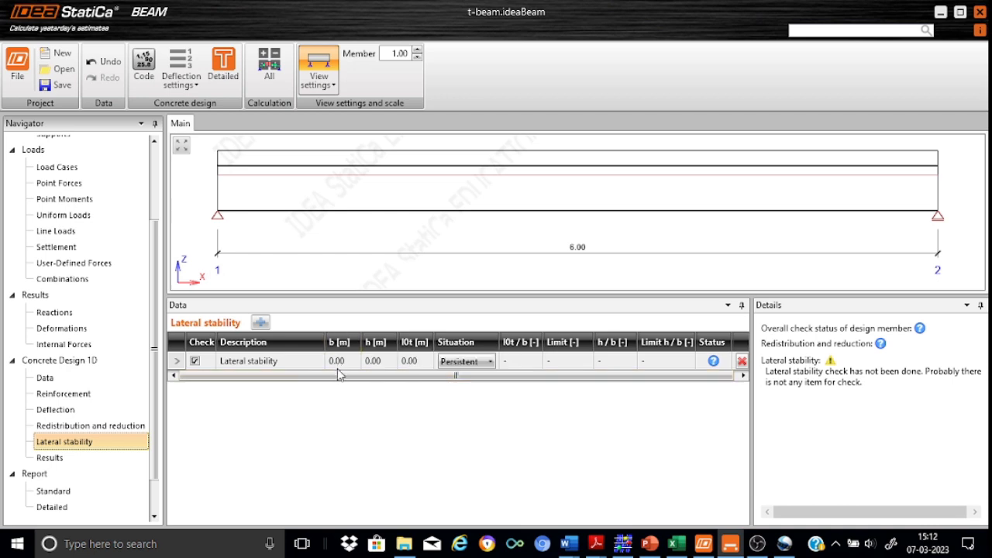
pyautogui.click(342, 362)
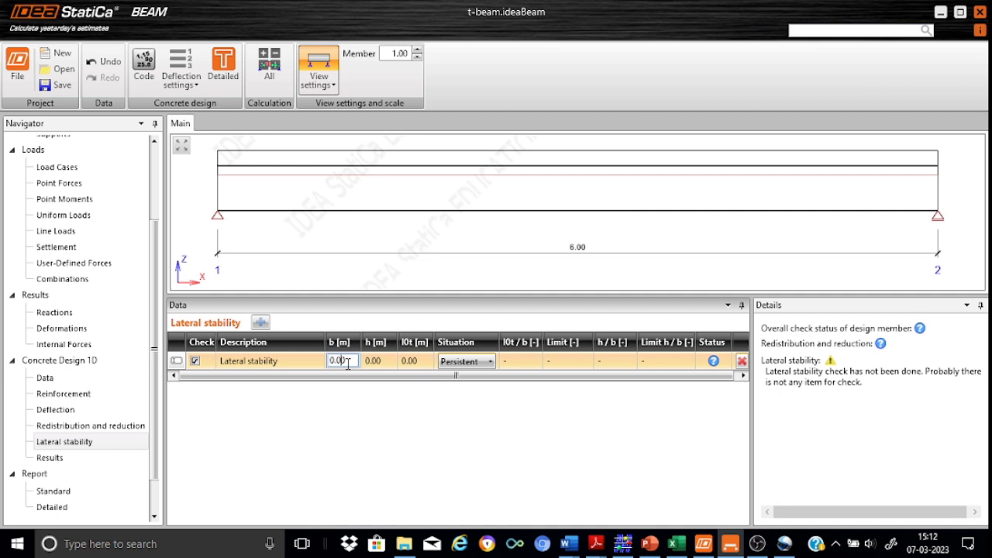
pyautogui.press('BackSpace')
pyautogui.press('BackSpace')
pyautogui.press('BackSpace')
pyautogui.press('BackSpace')
pyautogui.write('0.6')
pyautogui.click(374, 362)
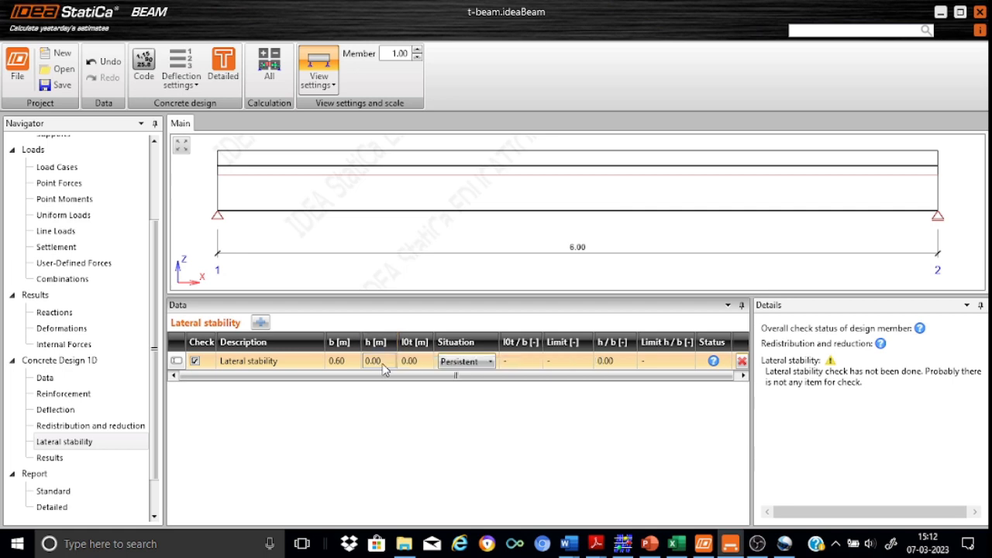
pyautogui.click(383, 364)
pyautogui.write('0.')
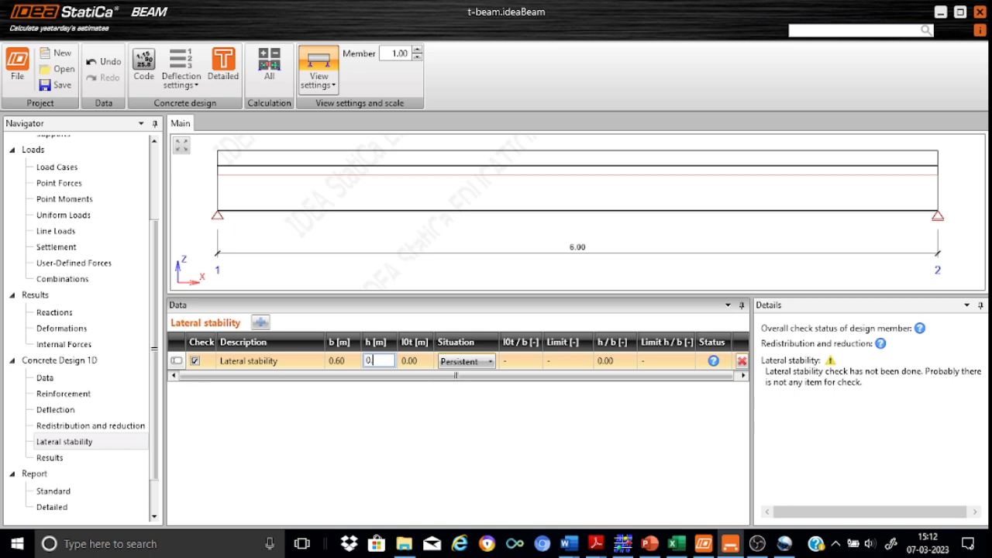
pyautogui.write('5')
pyautogui.click(419, 367)
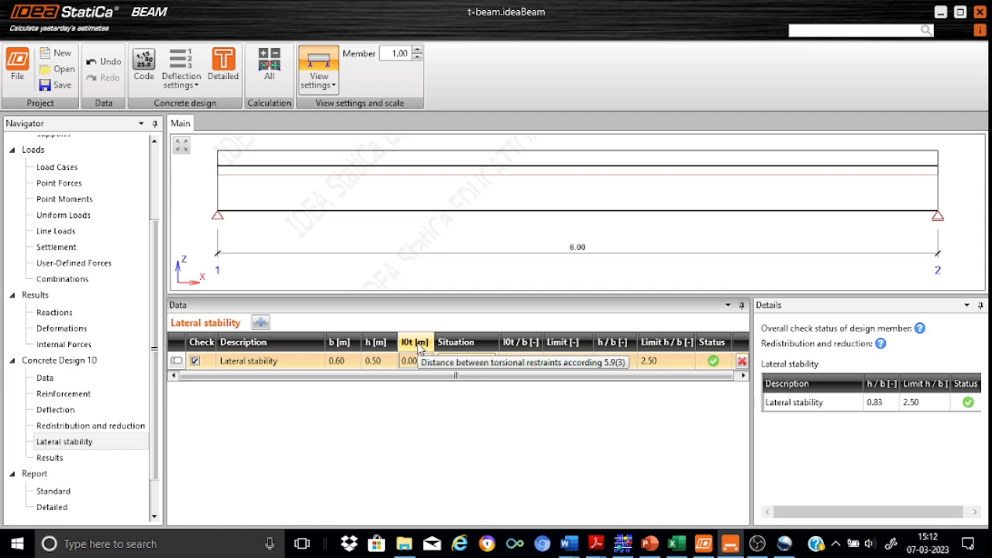
# Step: Enter 6 m as the torsional restraint distance l0t
pyautogui.click(418, 361)
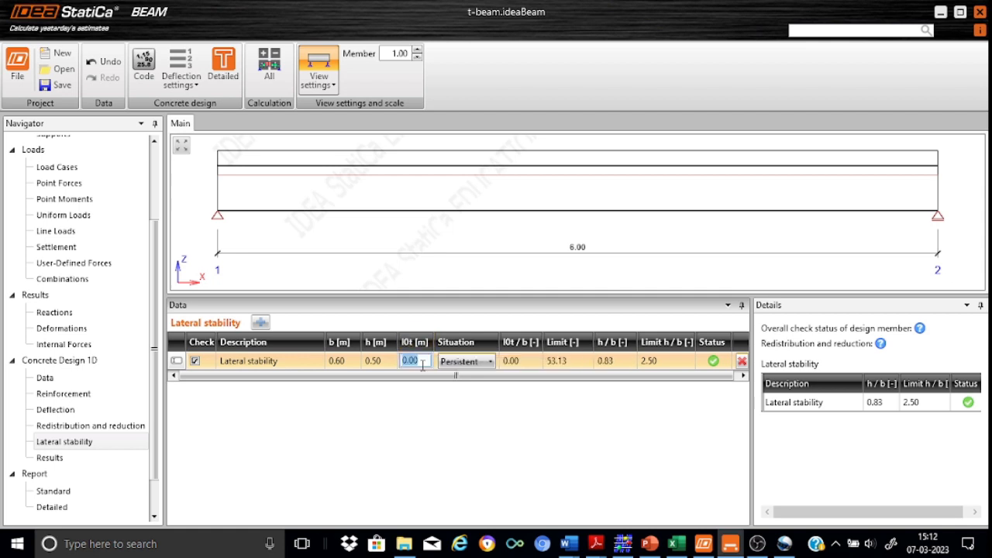
pyautogui.write('6')
pyautogui.click(570, 364)
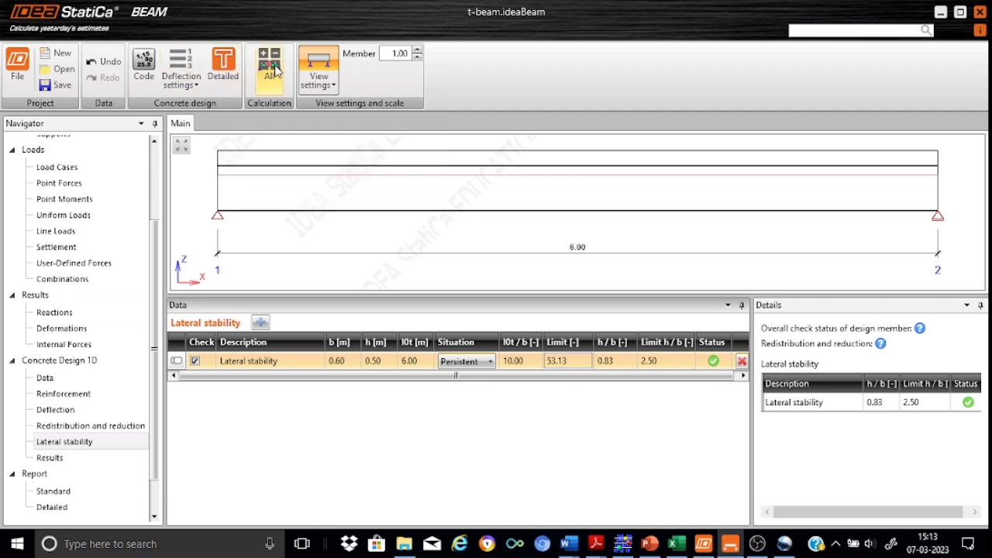
# Step: In the Code settings, replace the 45.0 θ value for clause 6.2.3(1) with 25 and apply
pyautogui.click(141, 67)
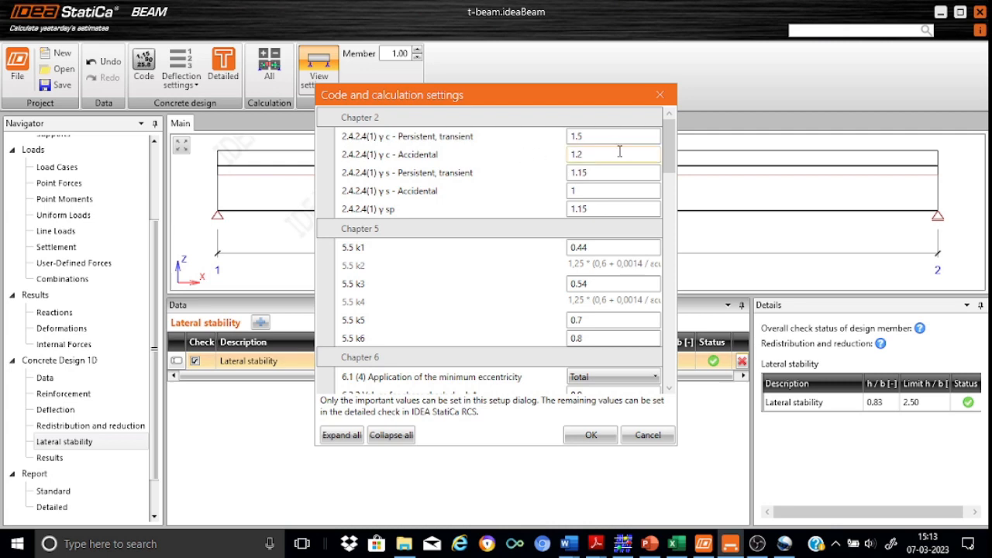
pyautogui.moveTo(671, 166); pyautogui.dragTo(687, 203)
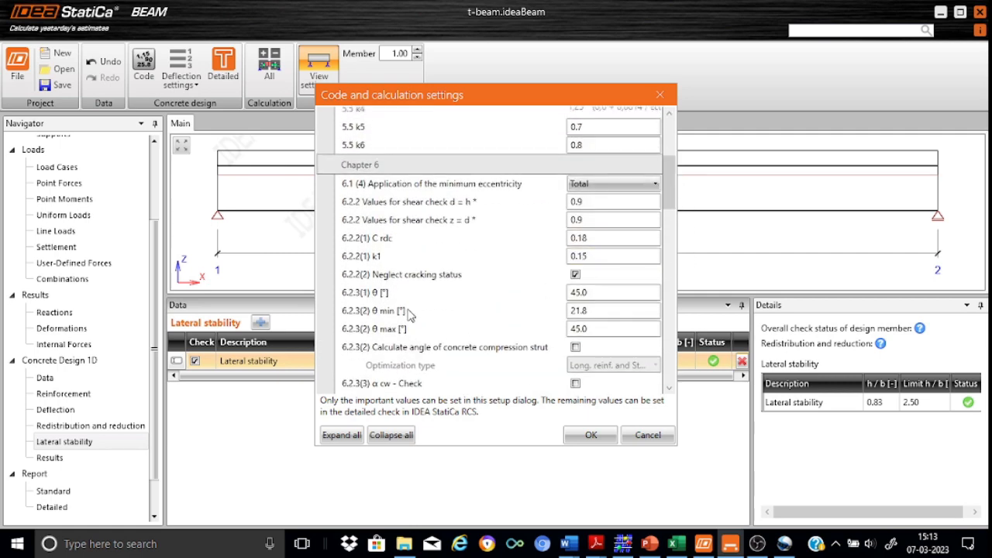
pyautogui.moveTo(409, 301)
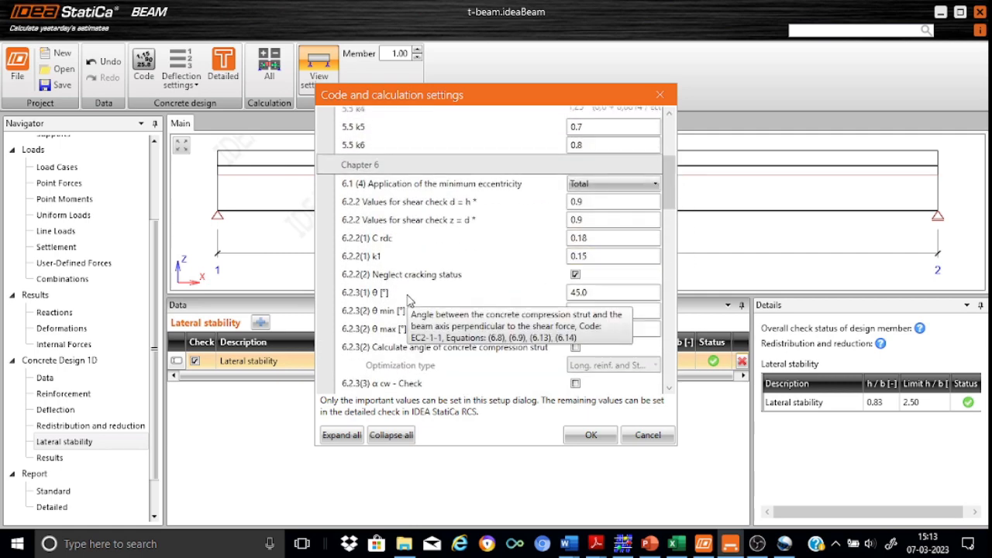
pyautogui.click(594, 292)
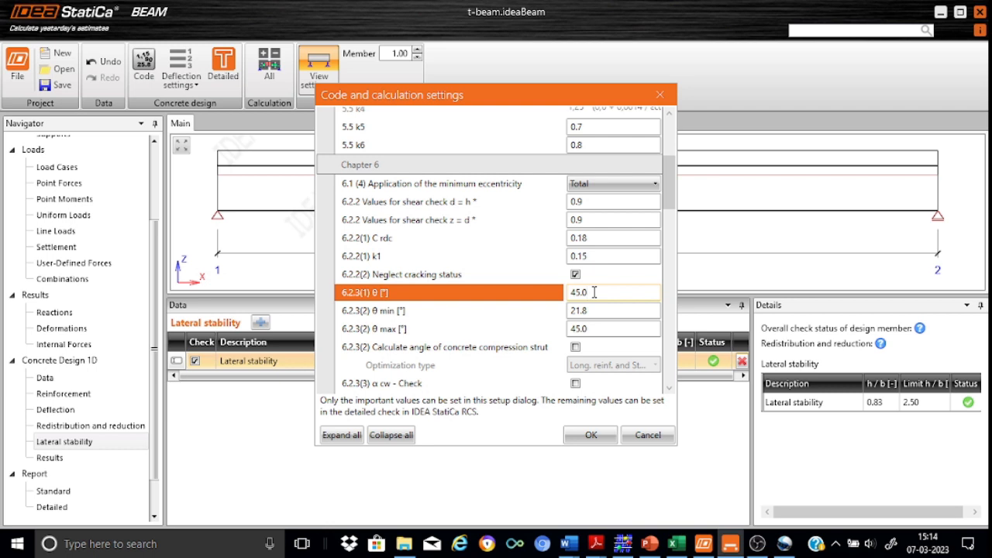
pyautogui.press('BackSpace')
pyautogui.press('BackSpace')
pyautogui.press('BackSpace')
pyautogui.press('BackSpace')
pyautogui.write('25')
pyautogui.click(591, 437)
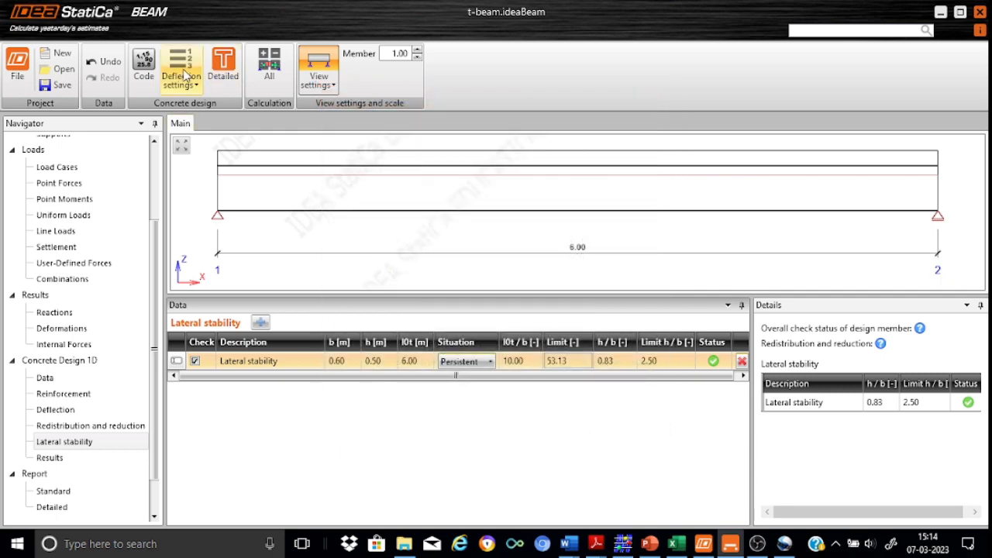
# Step: Run Calculation > All and review the results: capacity 74.1%, shear 57.3%, interaction 92.2%, crack width 54.9%
pyautogui.click(270, 68)
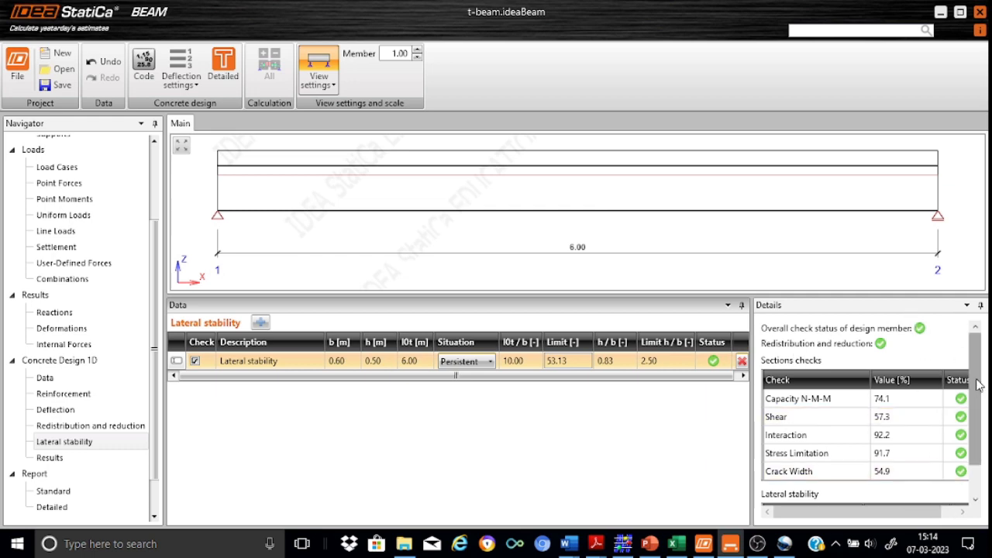
pyautogui.moveTo(983, 392); pyautogui.dragTo(984, 419)
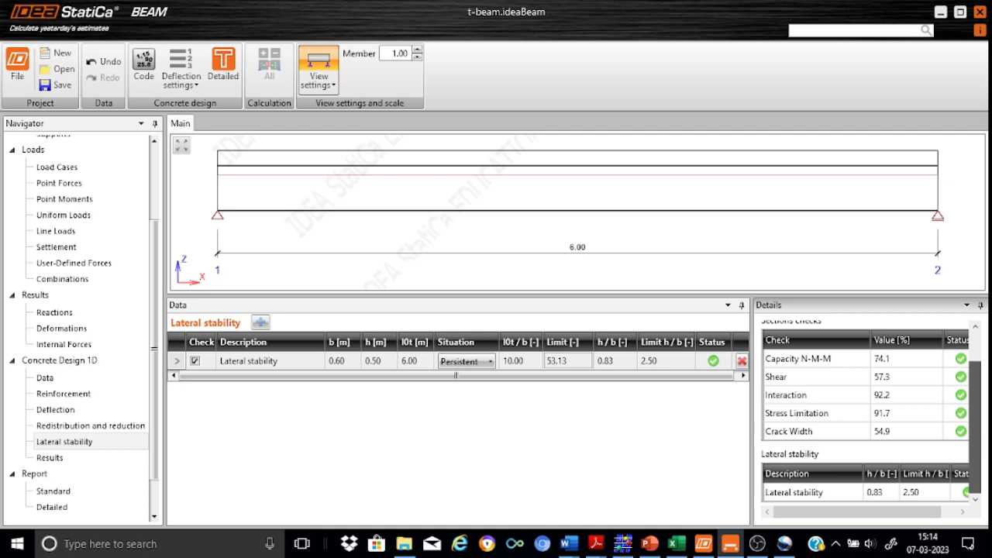
pyautogui.scroll(2, 982, 385)
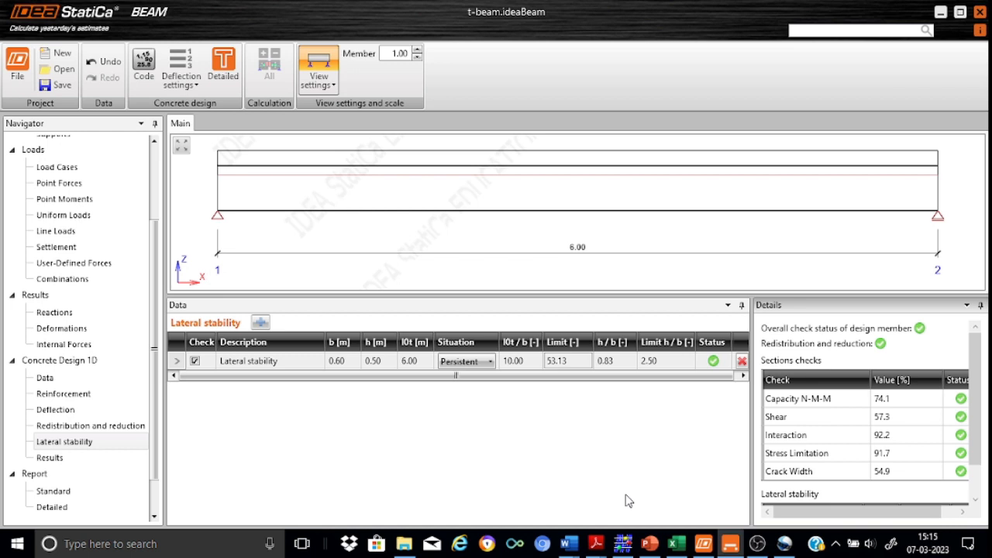
# Step: Show the per-zone section check summary: ends Interaction 92.2%, zone B-B Stress Limitation 91.7%
pyautogui.click(60, 462)
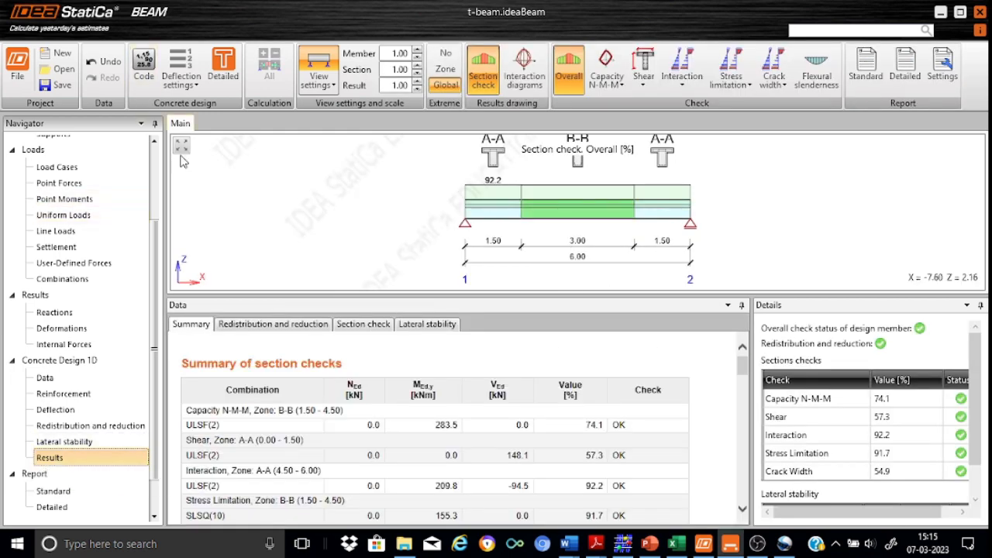
pyautogui.click(182, 146)
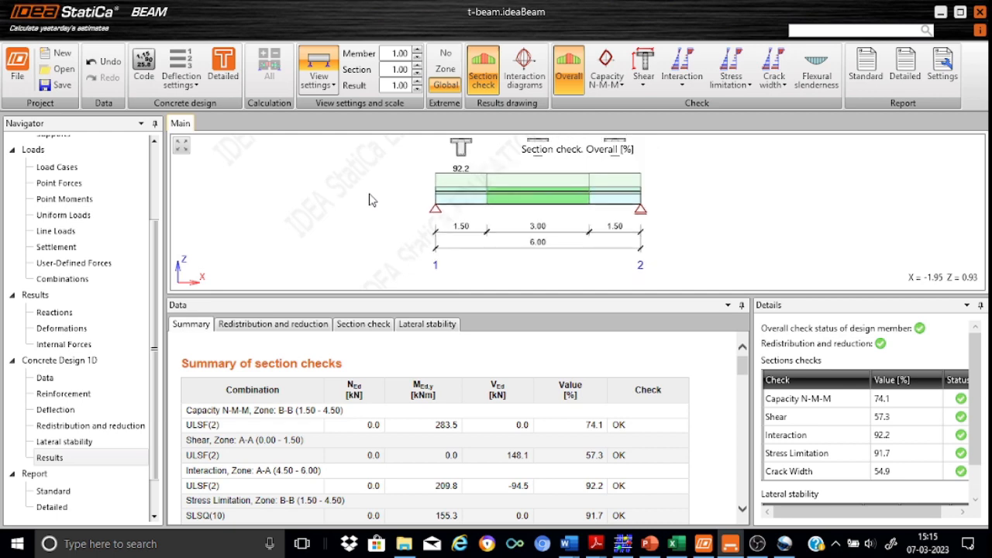
pyautogui.scroll(1, 368, 200)
pyautogui.scroll(1, 369, 200)
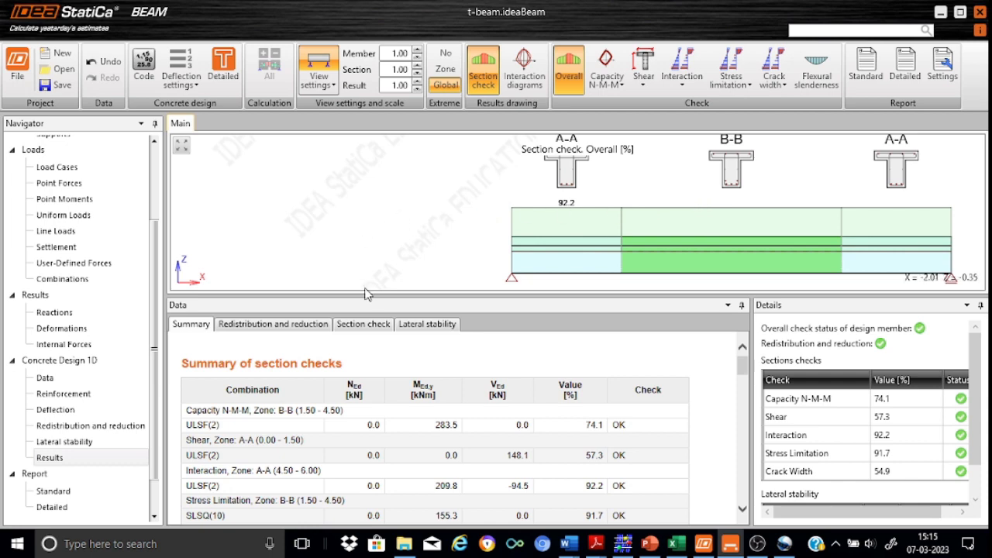
pyautogui.click(366, 324)
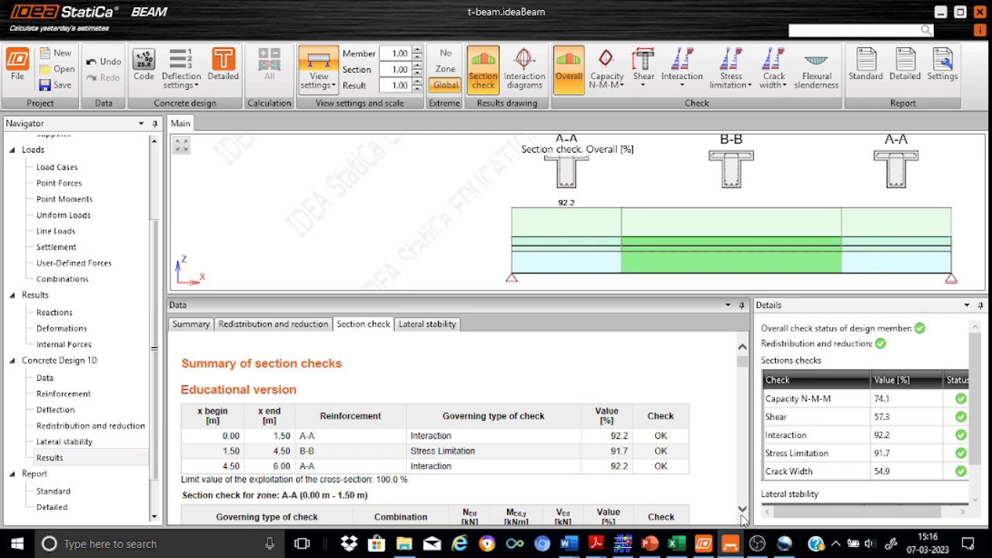
pyautogui.scroll(-5, 742, 518)
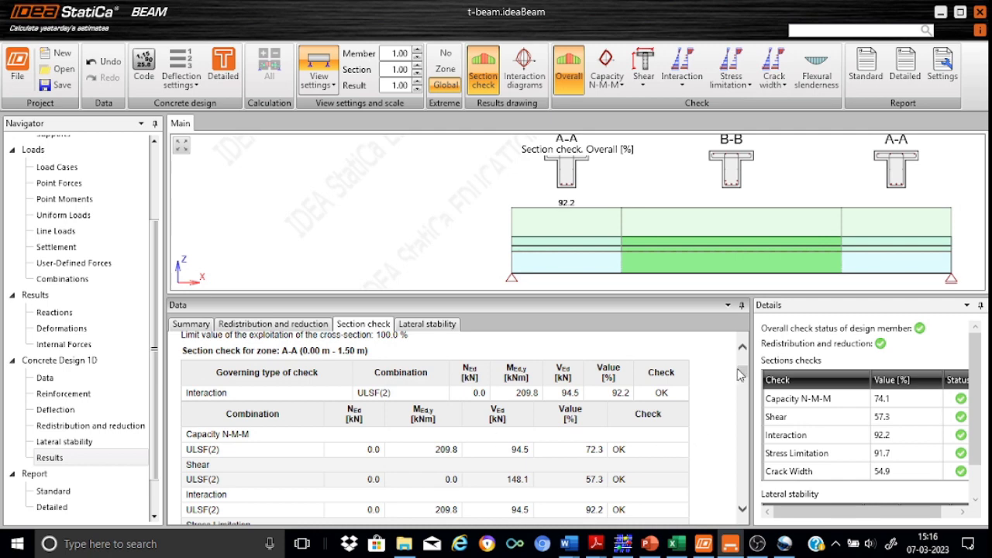
pyautogui.scroll(4, 740, 375)
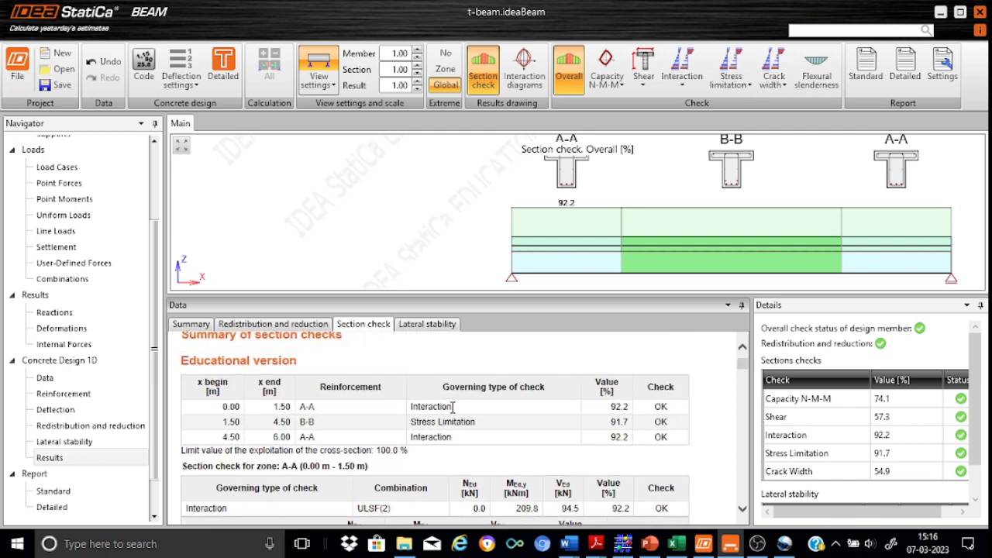
pyautogui.scroll(-4, 748, 380)
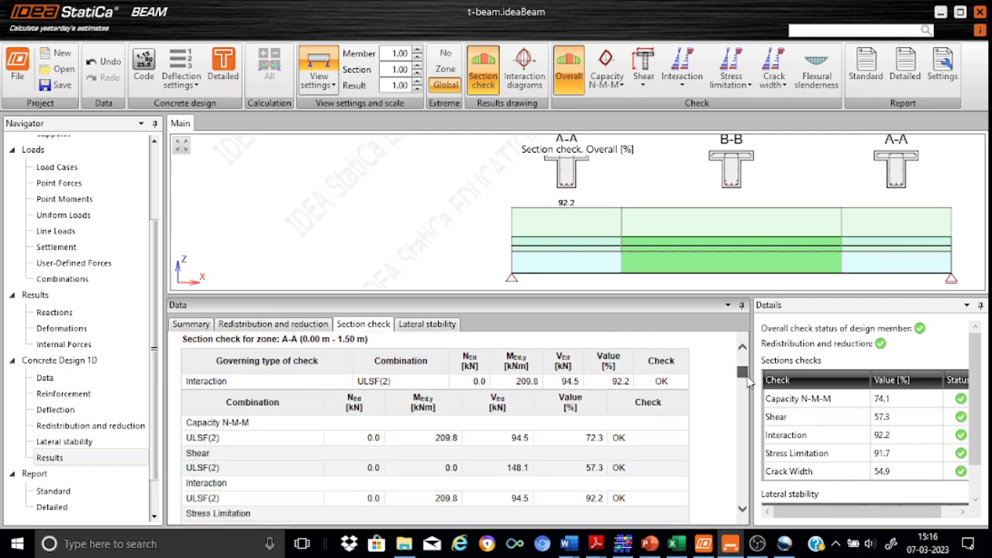
pyautogui.moveTo(747, 379); pyautogui.dragTo(748, 384)
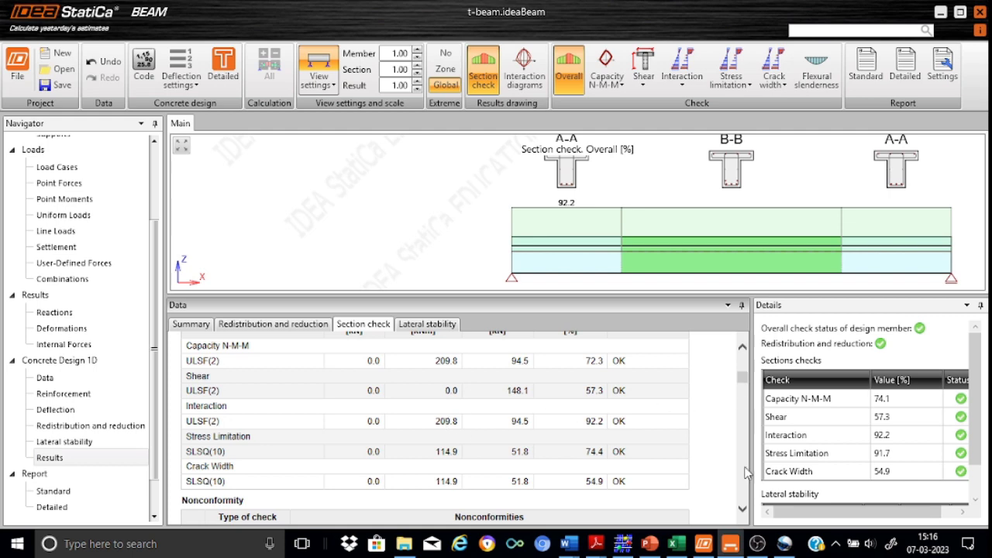
pyautogui.click(742, 510)
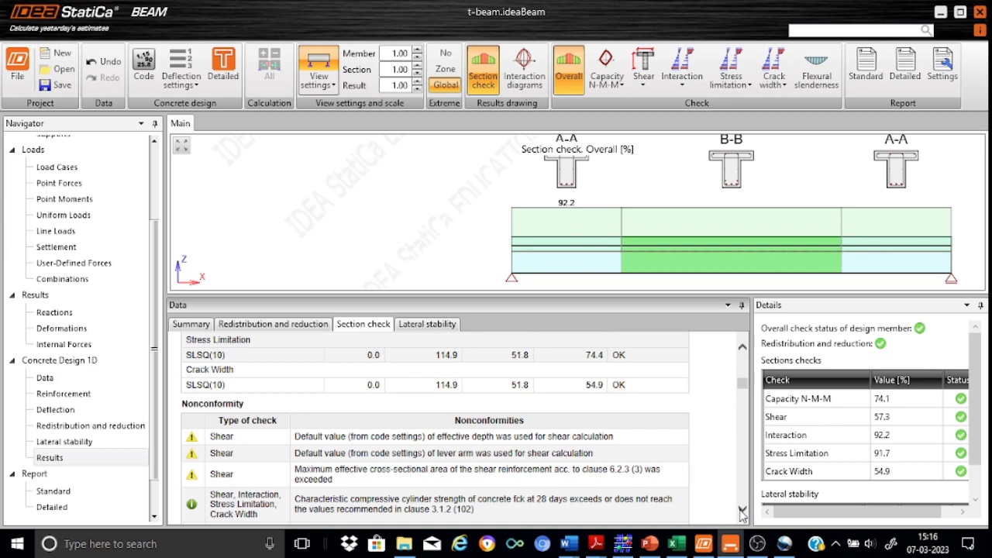
pyautogui.moveTo(742, 513); pyautogui.dragTo(743, 513)
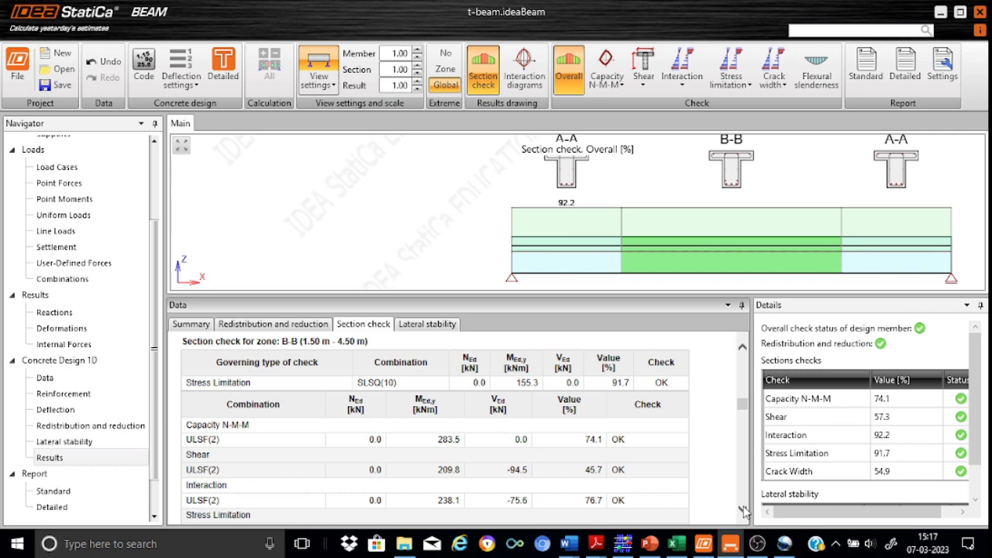
pyautogui.scroll(-5, 744, 510)
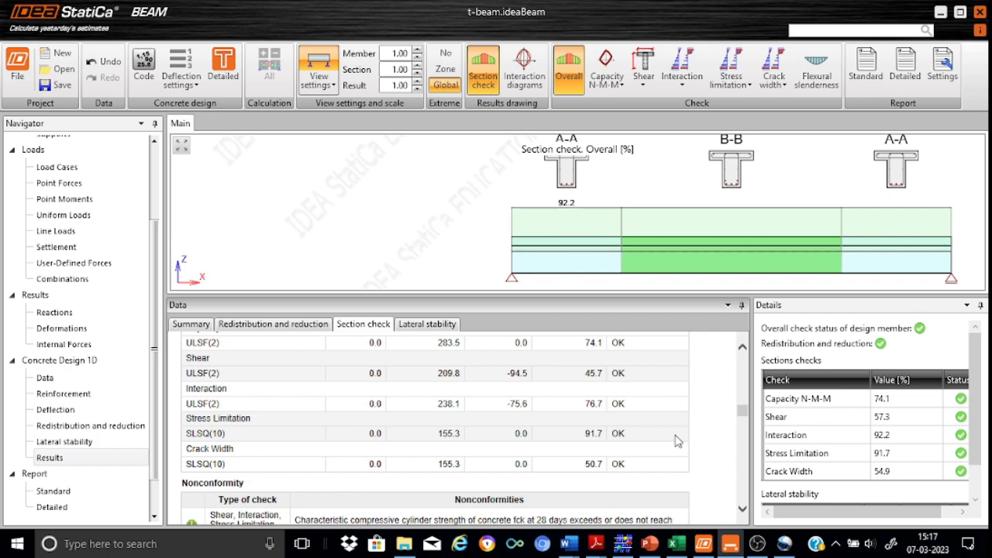
pyautogui.scroll(-5, 743, 510)
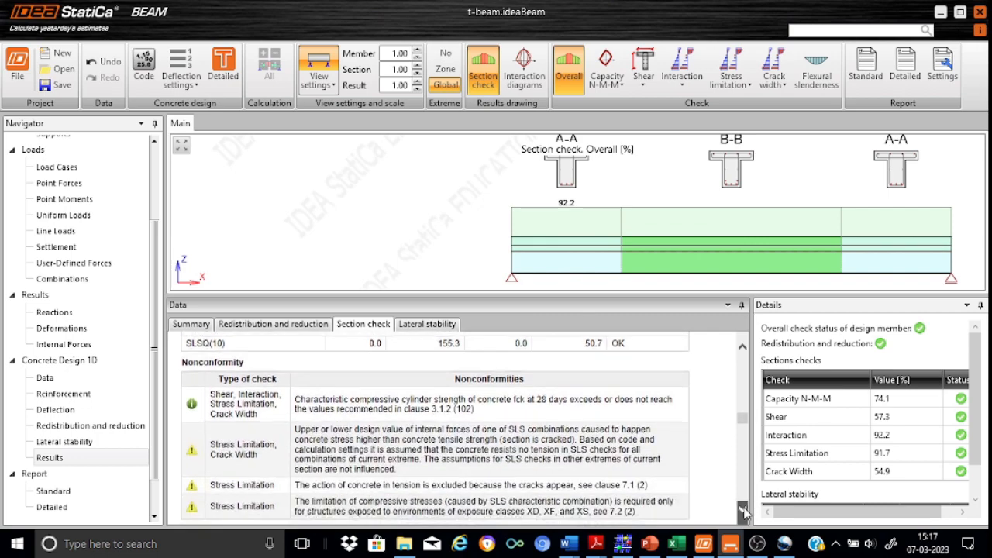
pyautogui.scroll(-5, 743, 511)
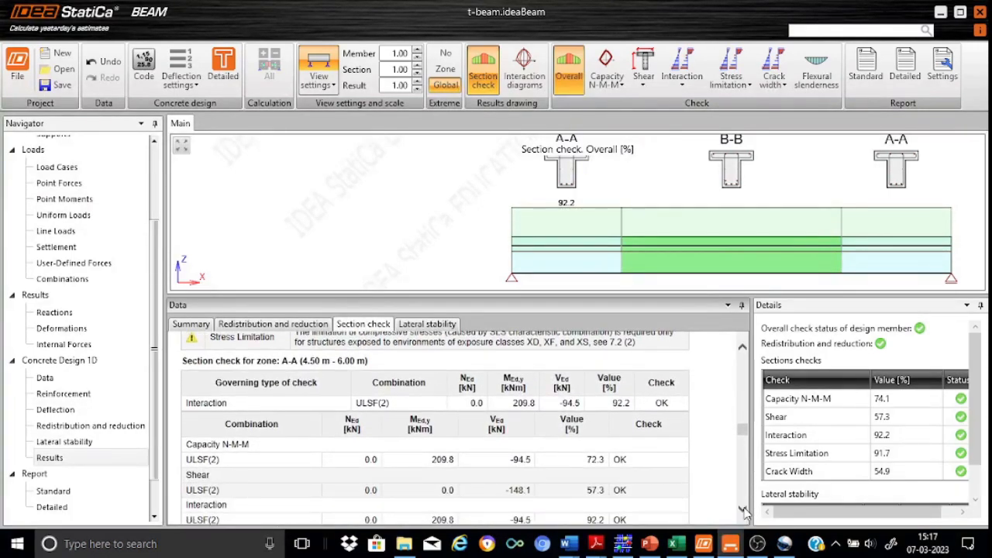
pyautogui.scroll(-3, 743, 511)
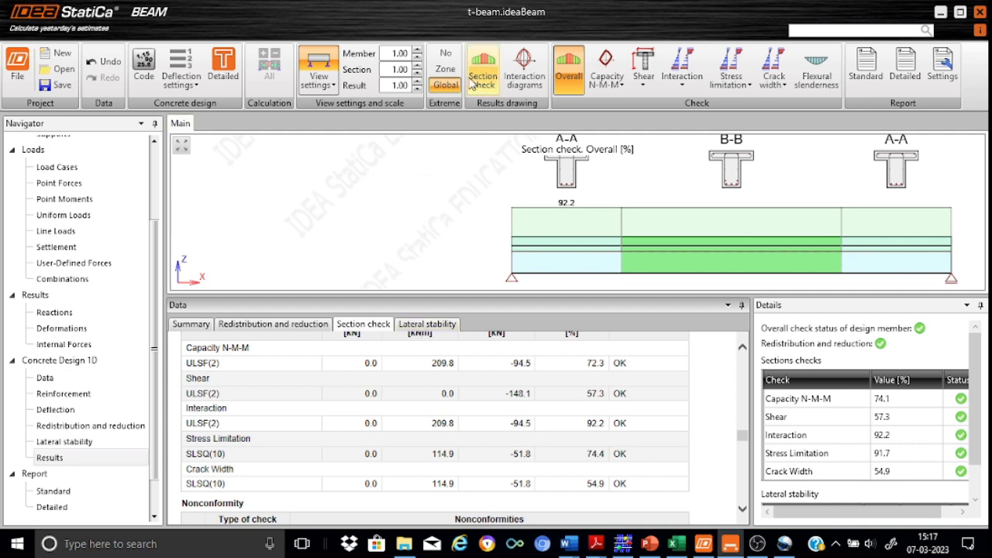
pyautogui.click(481, 85)
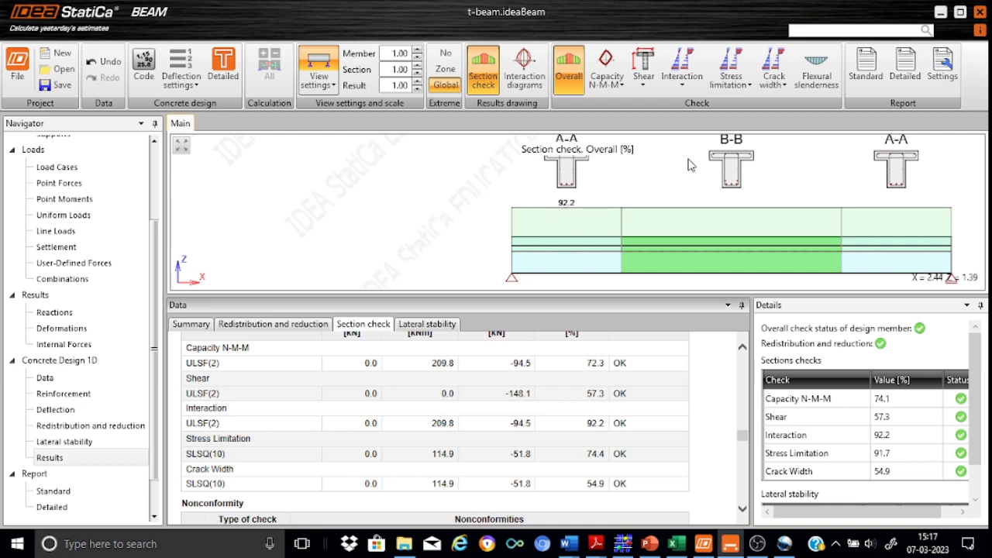
pyautogui.click(533, 70)
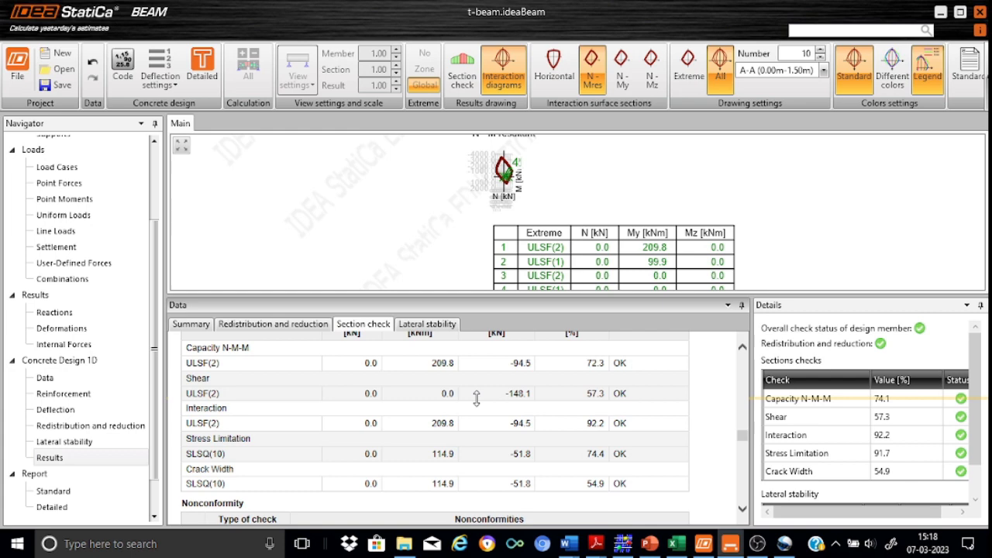
pyautogui.moveTo(477, 296); pyautogui.dragTo(477, 398)
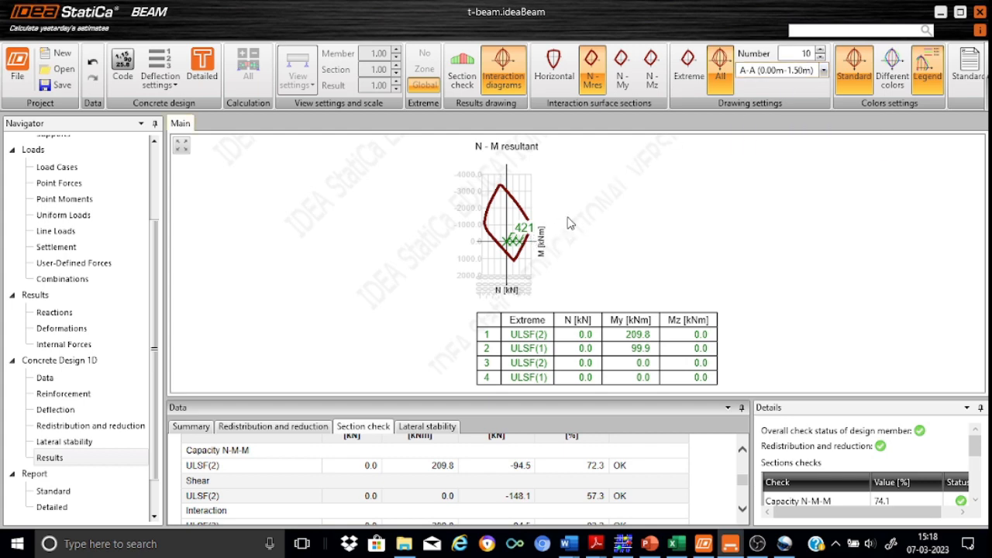
pyautogui.scroll(2, 573, 223)
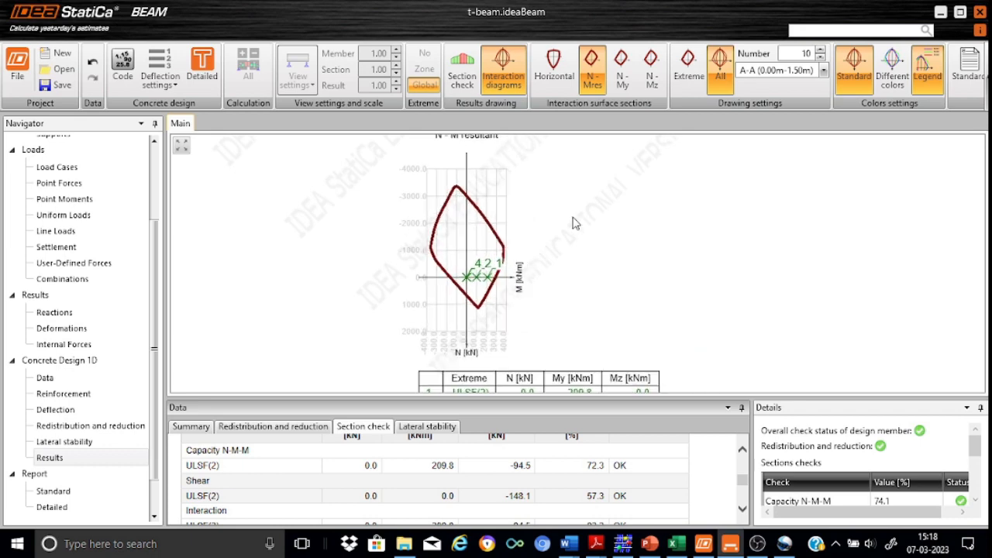
pyautogui.scroll(3, 574, 223)
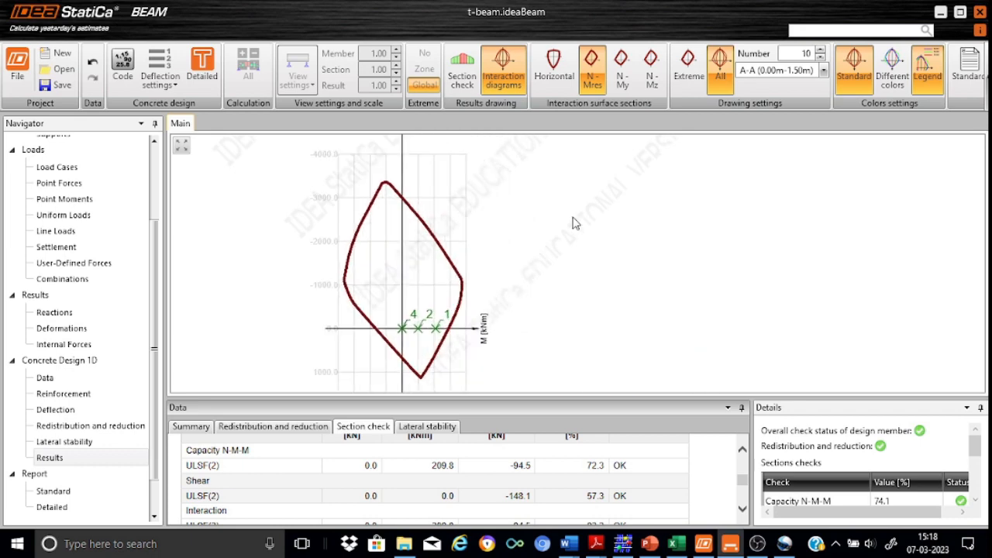
pyautogui.scroll(-4, 574, 223)
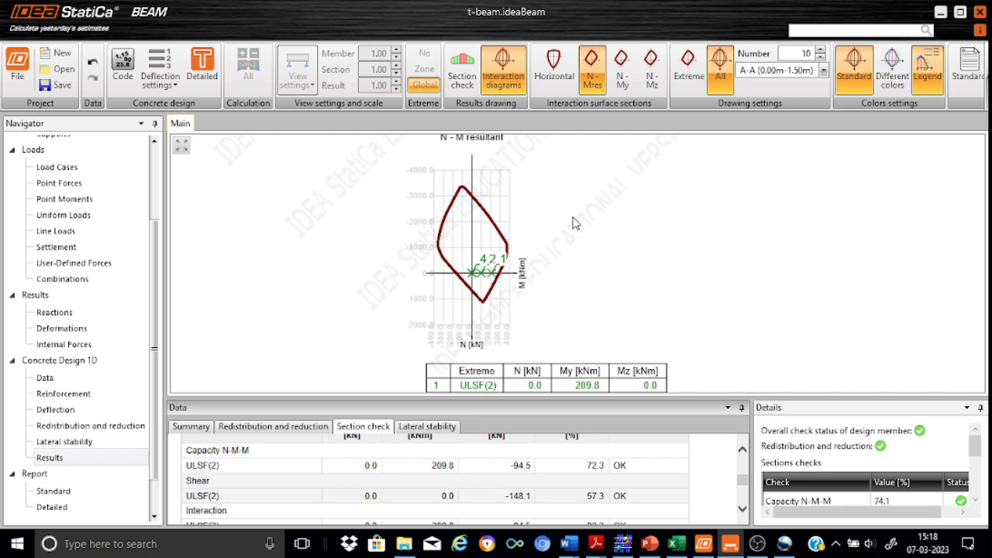
pyautogui.scroll(-1, 574, 223)
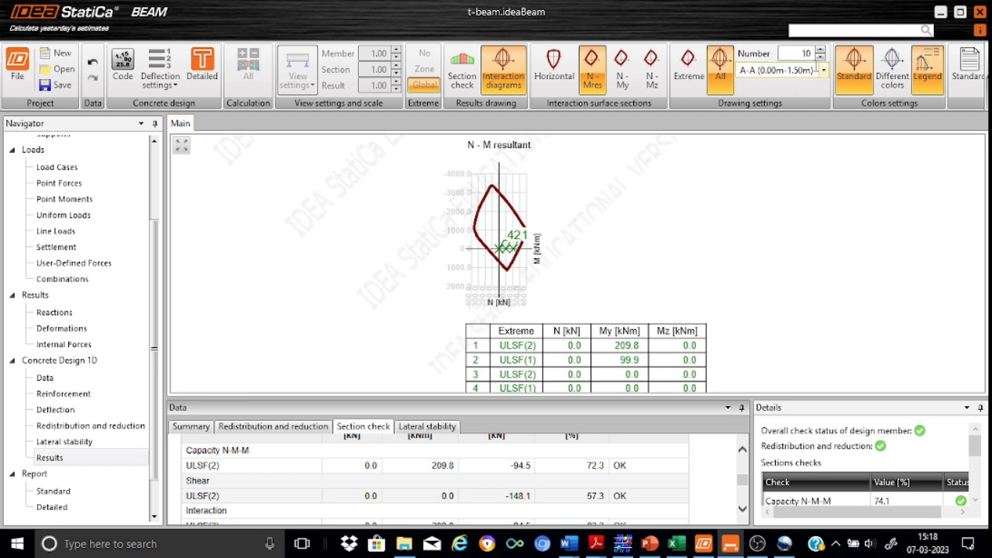
# Step: Switch the N-M diagram to zone B-B (1.50m-4.50m), showing ULSF(2) My up to 283.5 kNm
pyautogui.click(826, 72)
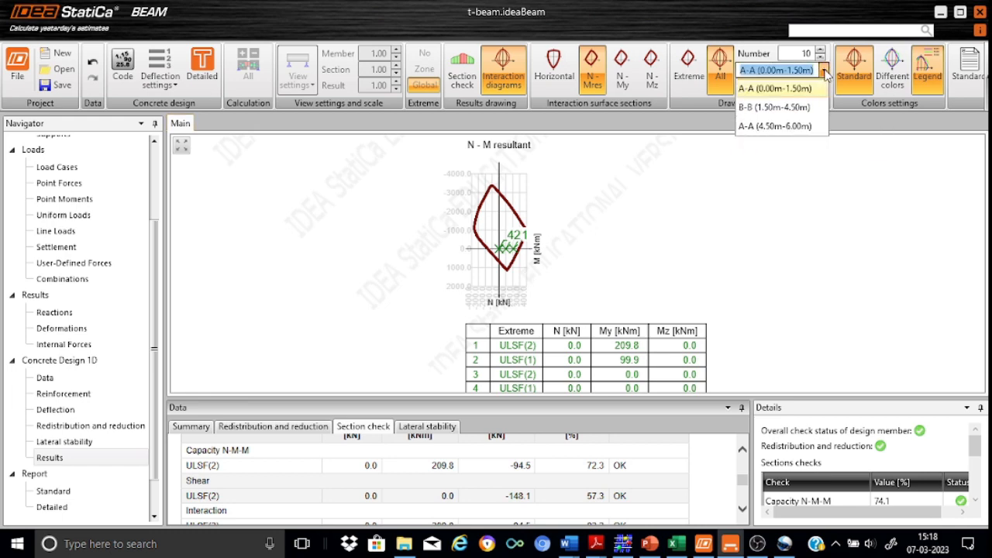
pyautogui.click(798, 107)
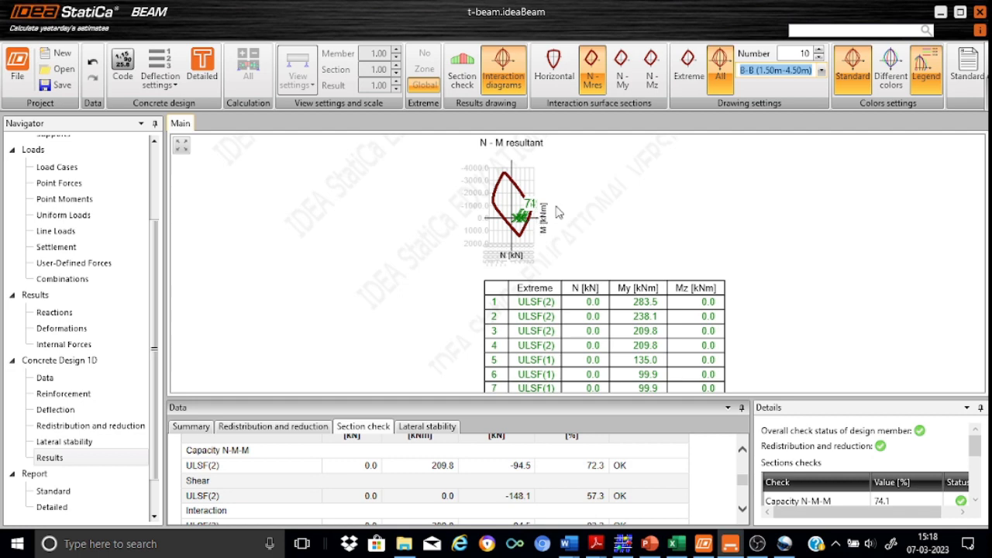
pyautogui.scroll(4, 556, 212)
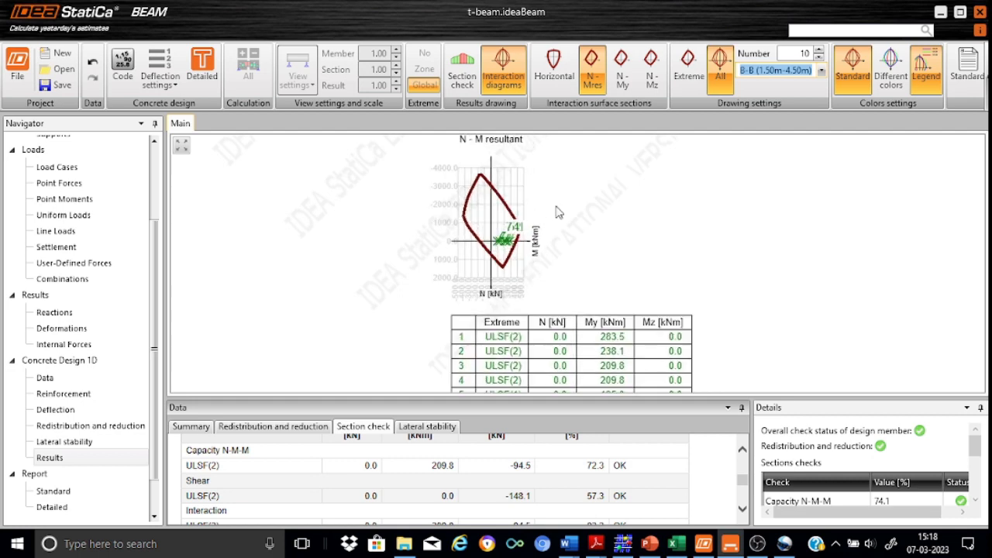
pyautogui.scroll(1, 555, 212)
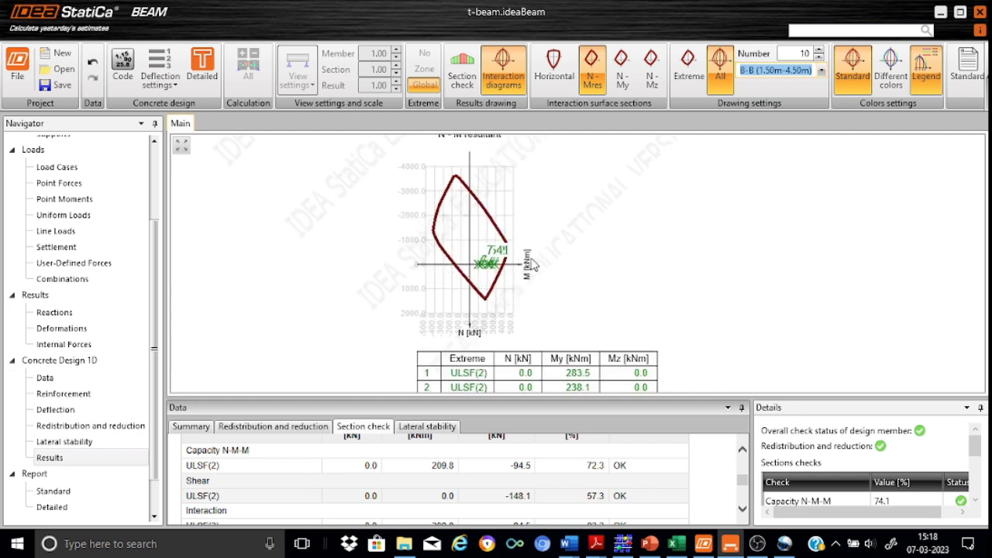
pyautogui.scroll(-4, 651, 211)
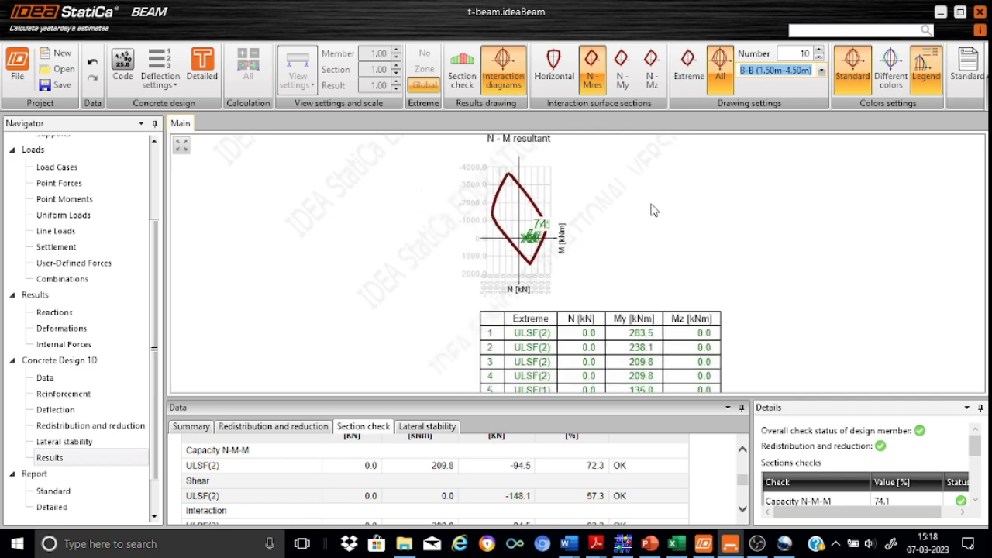
pyautogui.scroll(-2, 654, 209)
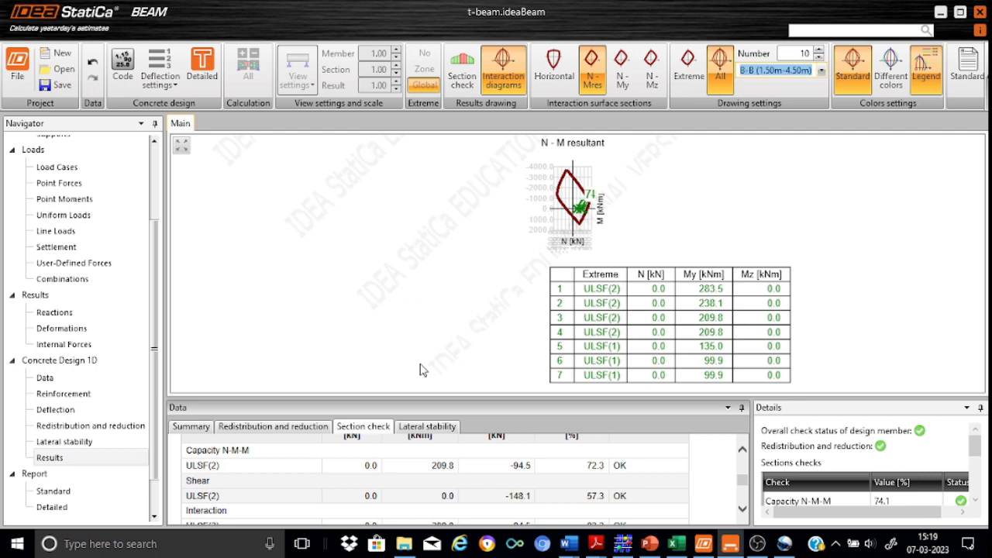
# Step: Calculate all sections in RCS and view the results for cross-section A-A
pyautogui.click(200, 68)
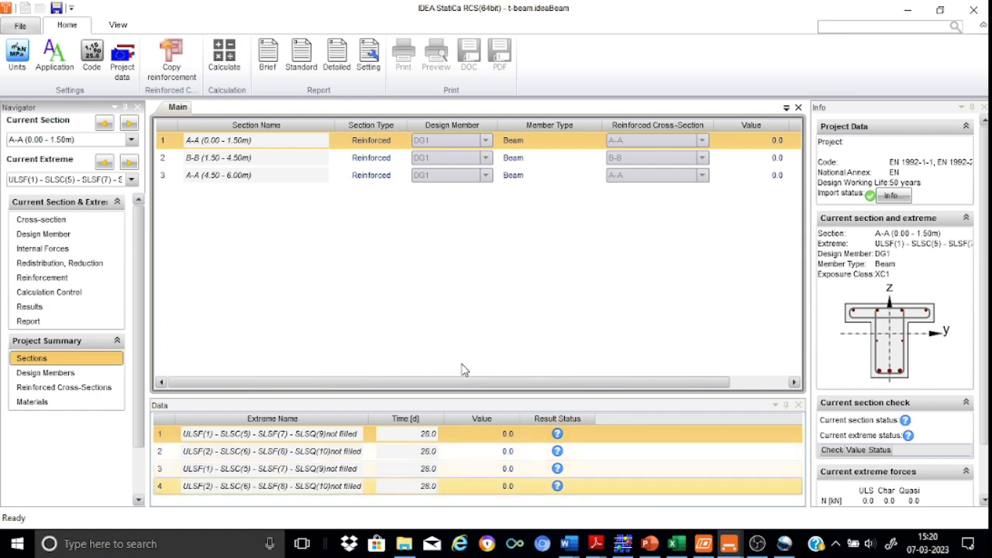
pyautogui.click(224, 54)
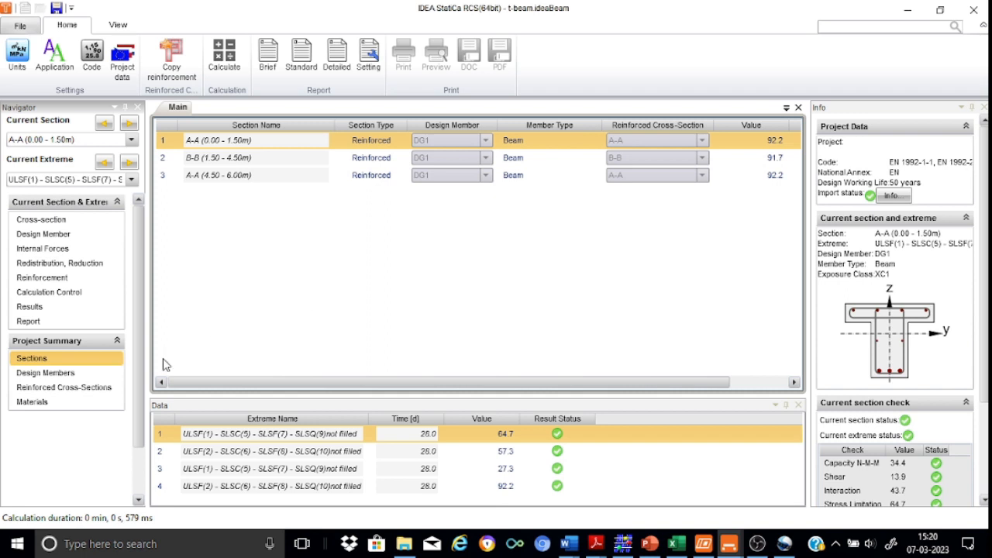
pyautogui.click(37, 309)
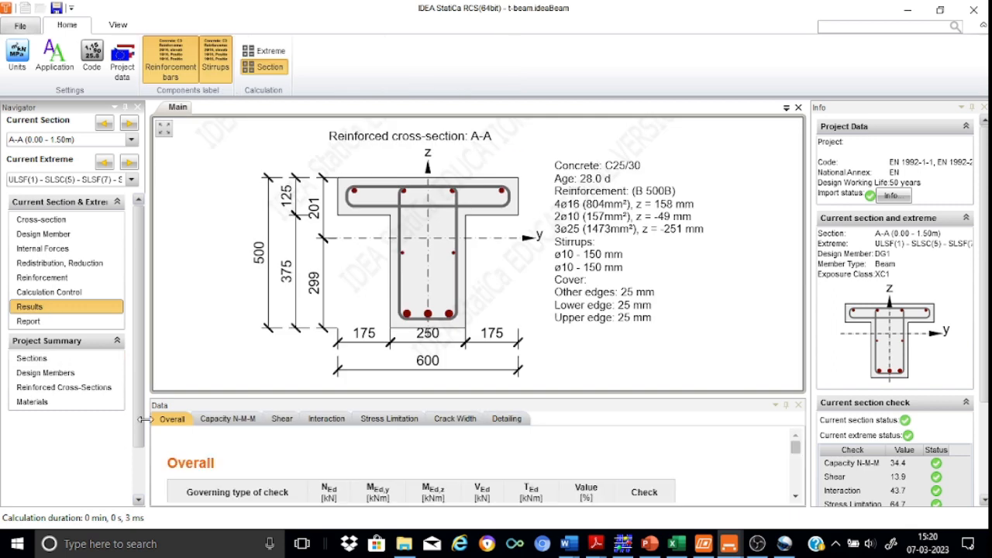
# Step: Inspect section A-A's N-M-M capacity diagram, then its shear check (bw 250 mm, d 445 mm)
pyautogui.click(220, 419)
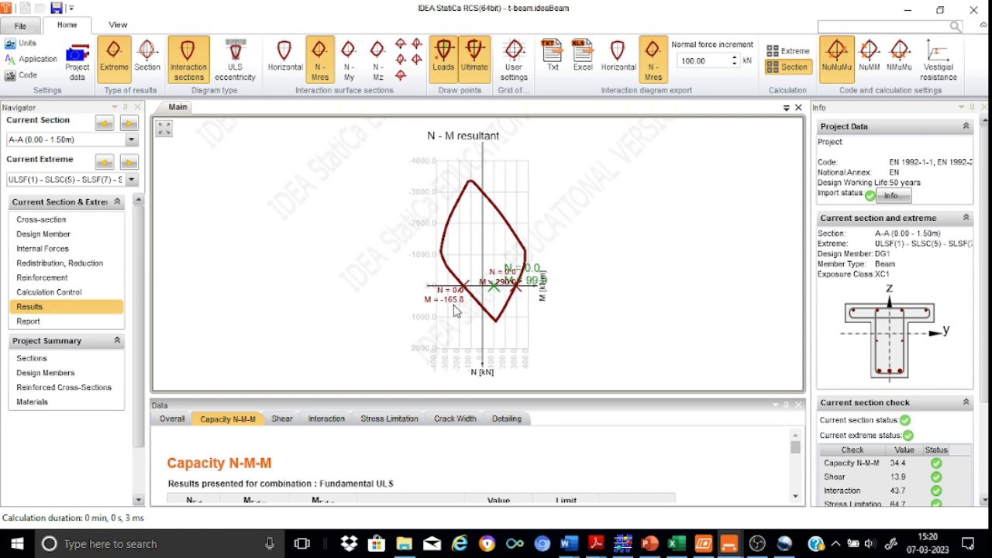
pyautogui.scroll(5, 587, 290)
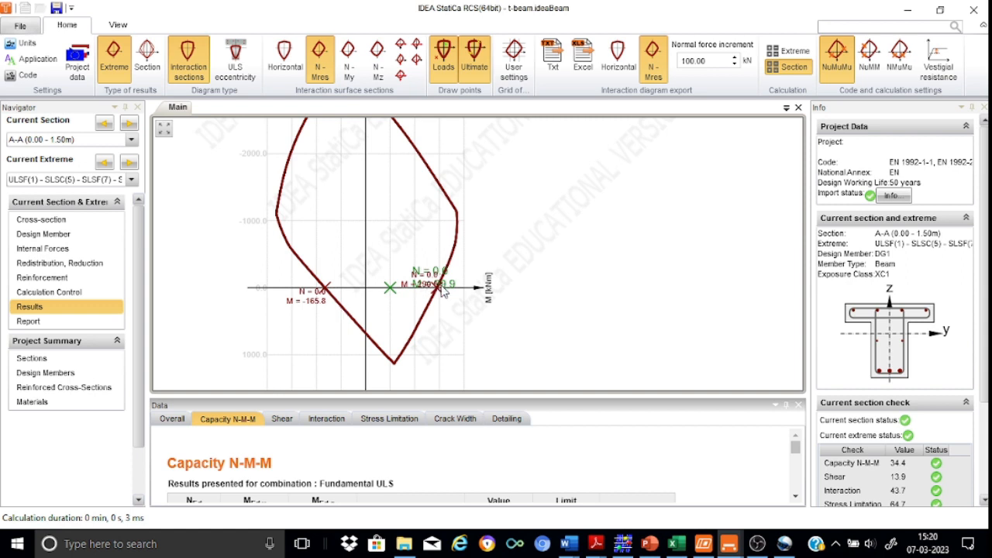
pyautogui.scroll(-2, 651, 262)
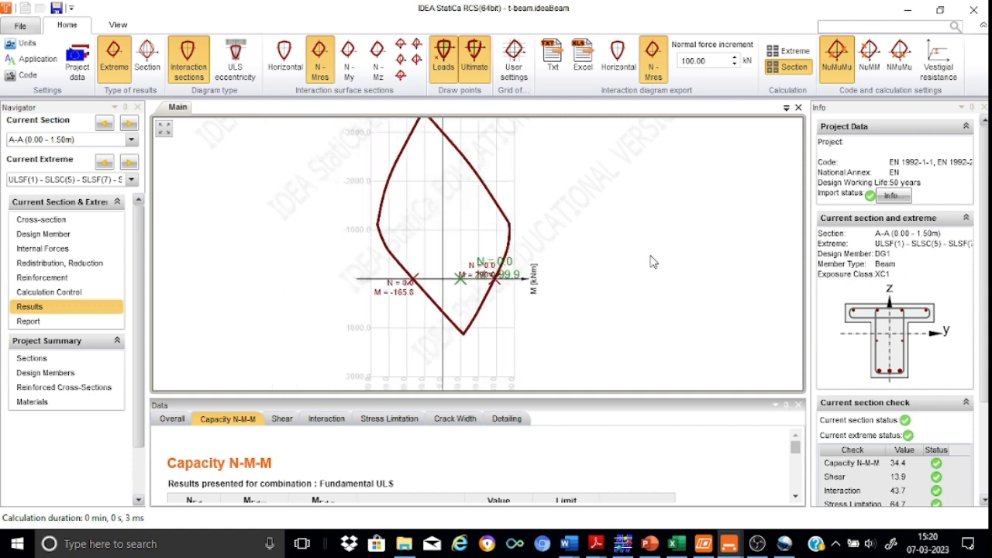
pyautogui.scroll(-2, 651, 262)
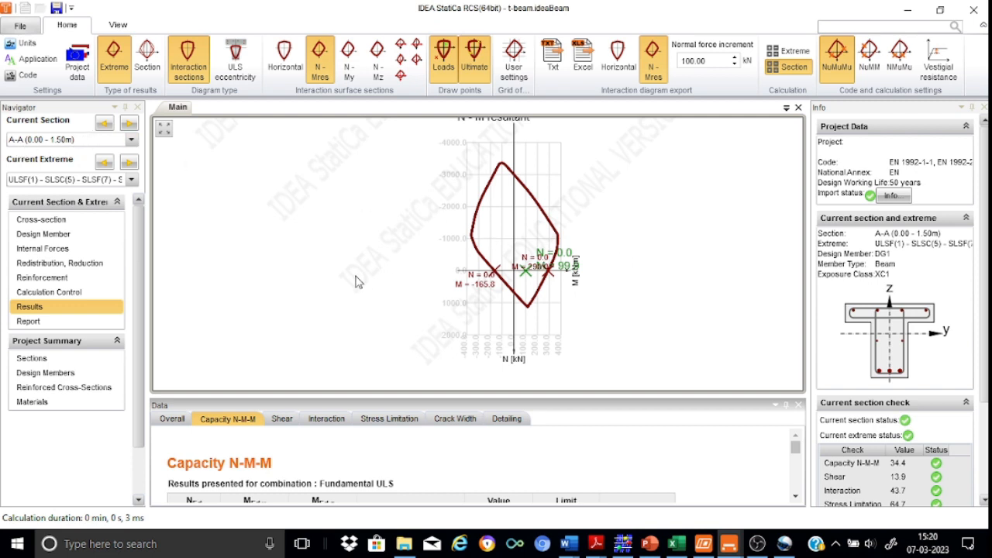
pyautogui.click(282, 423)
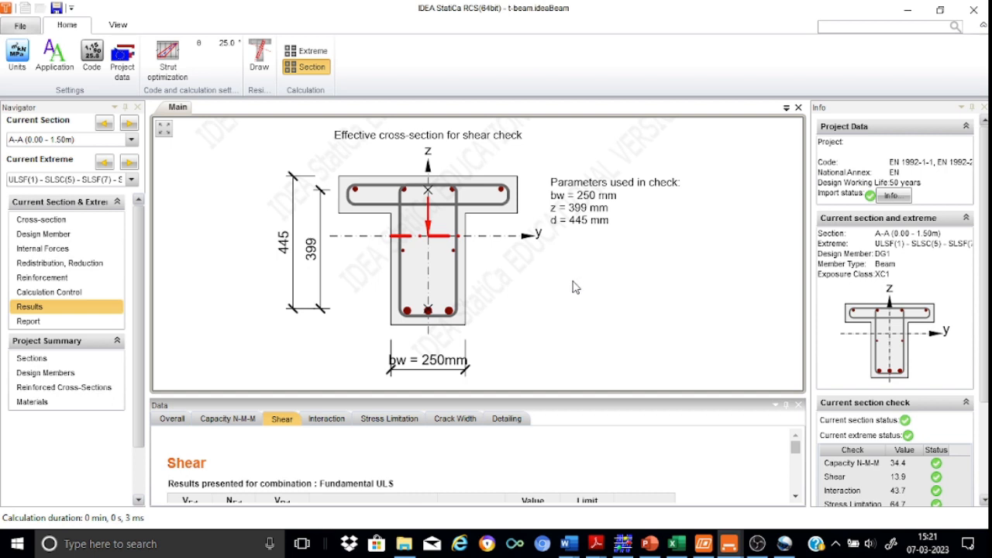
# Step: Show the interaction check results for section A-A
pyautogui.click(339, 422)
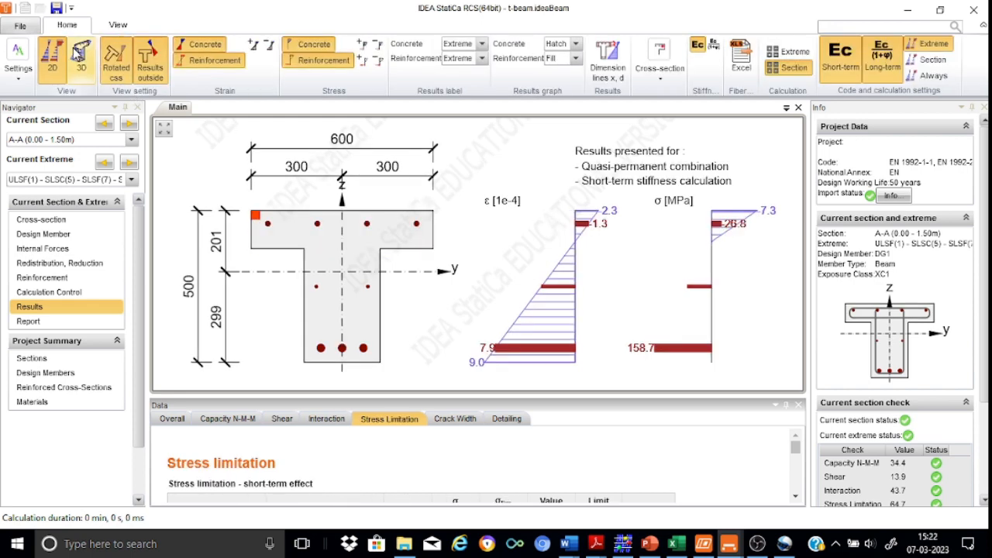
# Step: Display section A-A's strain and stress diagrams in 3D, then its crack width check
pyautogui.click(82, 68)
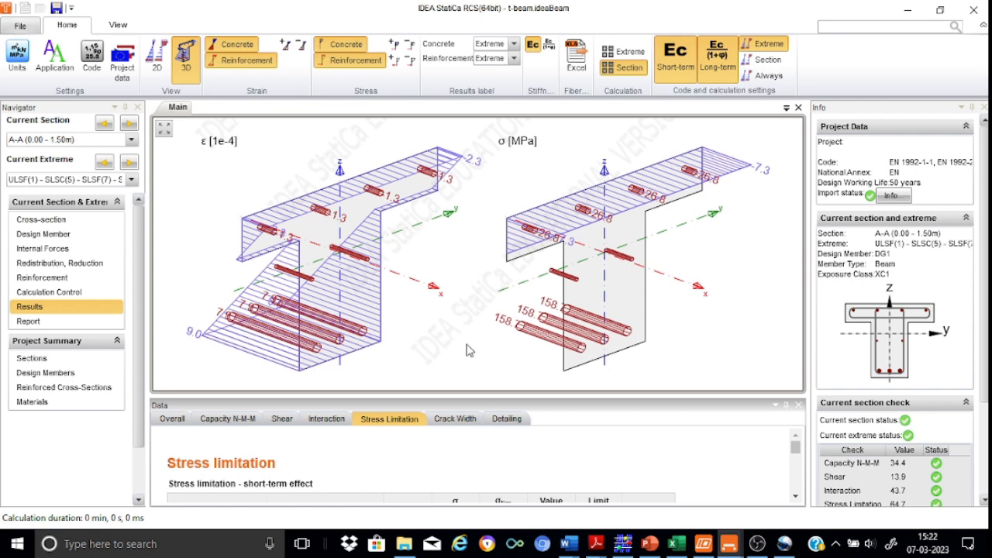
pyautogui.click(452, 420)
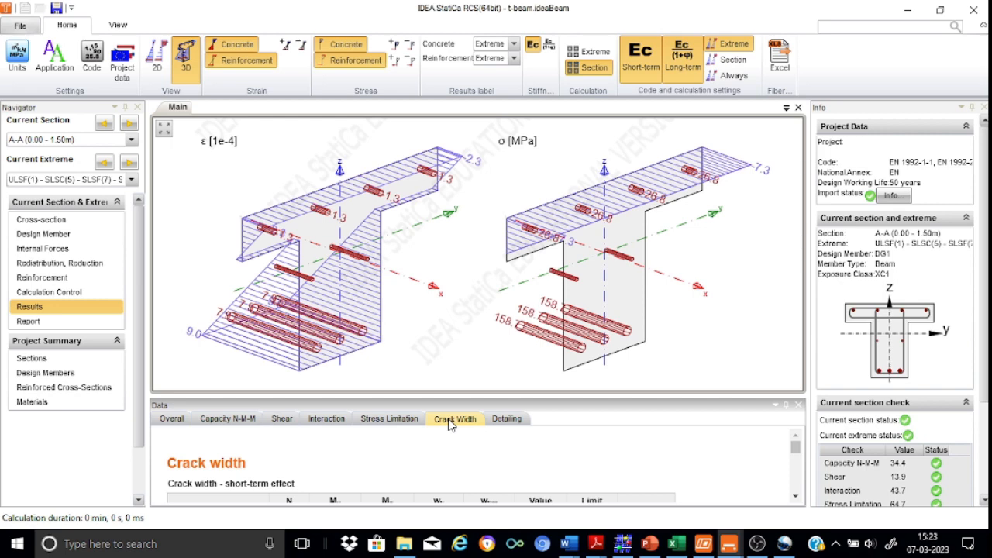
# Step: Close RCS, generate the detailed report, and scroll to the reinforcement zones and materials
pyautogui.click(974, 11)
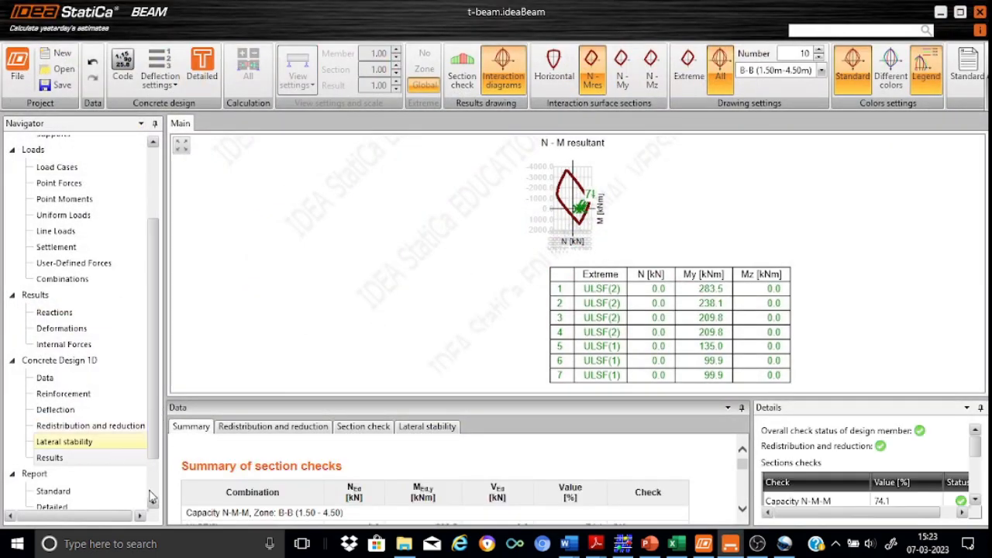
pyautogui.scroll(-2, 148, 440)
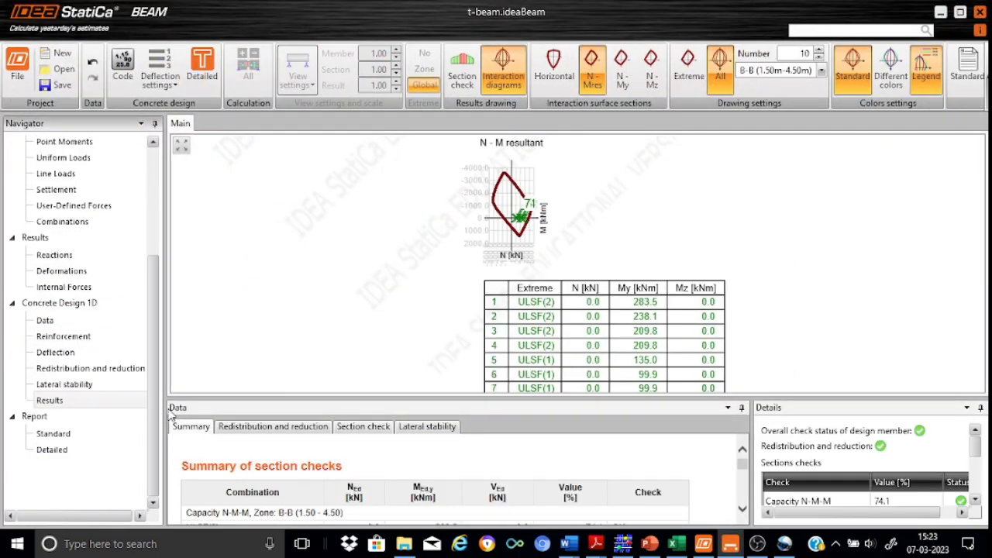
pyautogui.click(55, 456)
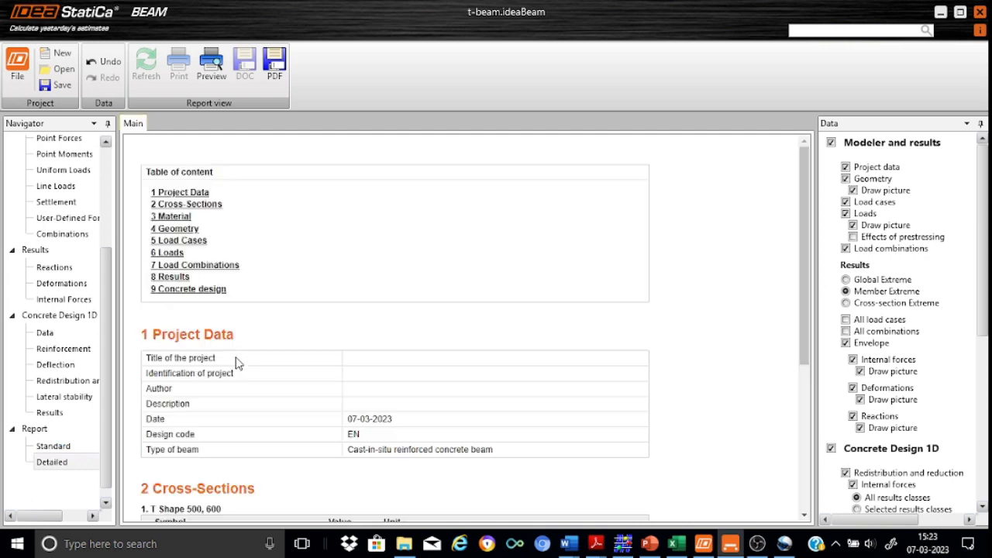
pyautogui.moveTo(805, 155); pyautogui.dragTo(828, 403)
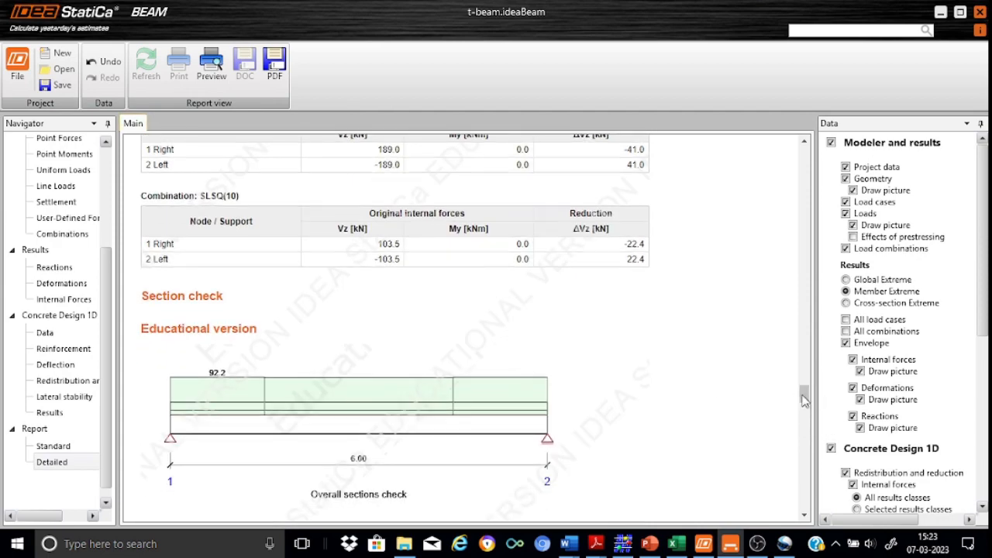
pyautogui.moveTo(804, 398); pyautogui.dragTo(808, 445)
pyautogui.moveTo(815, 463); pyautogui.dragTo(827, 495)
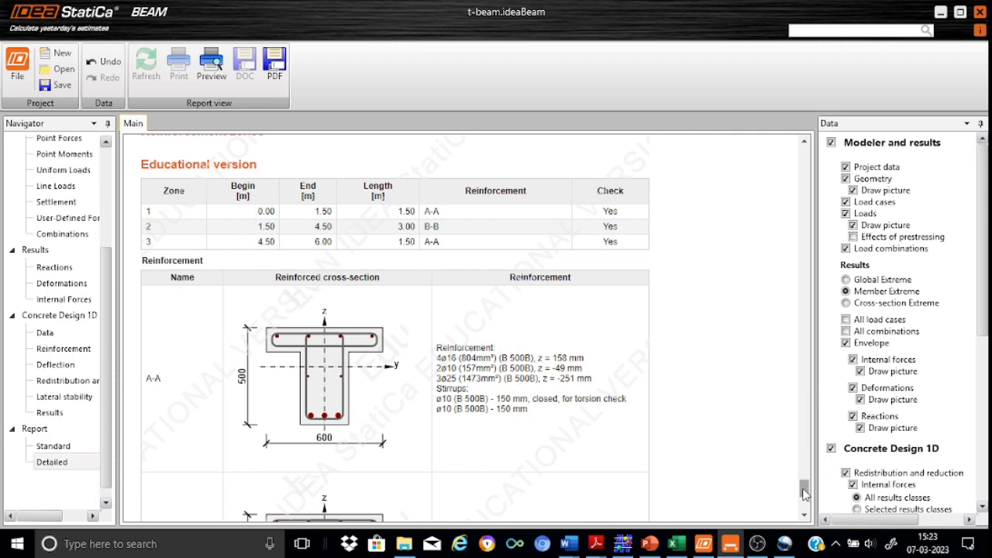
pyautogui.moveTo(804, 490); pyautogui.dragTo(804, 507)
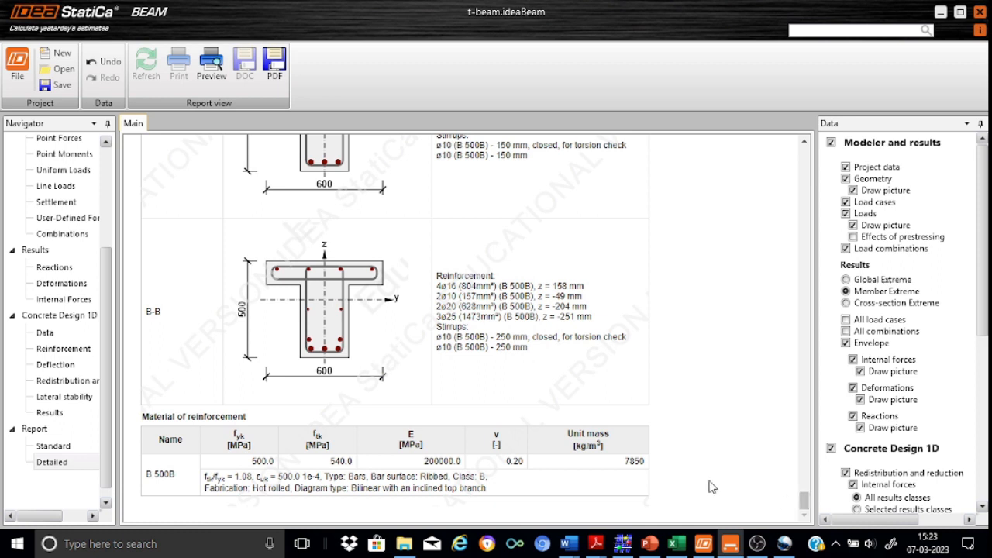